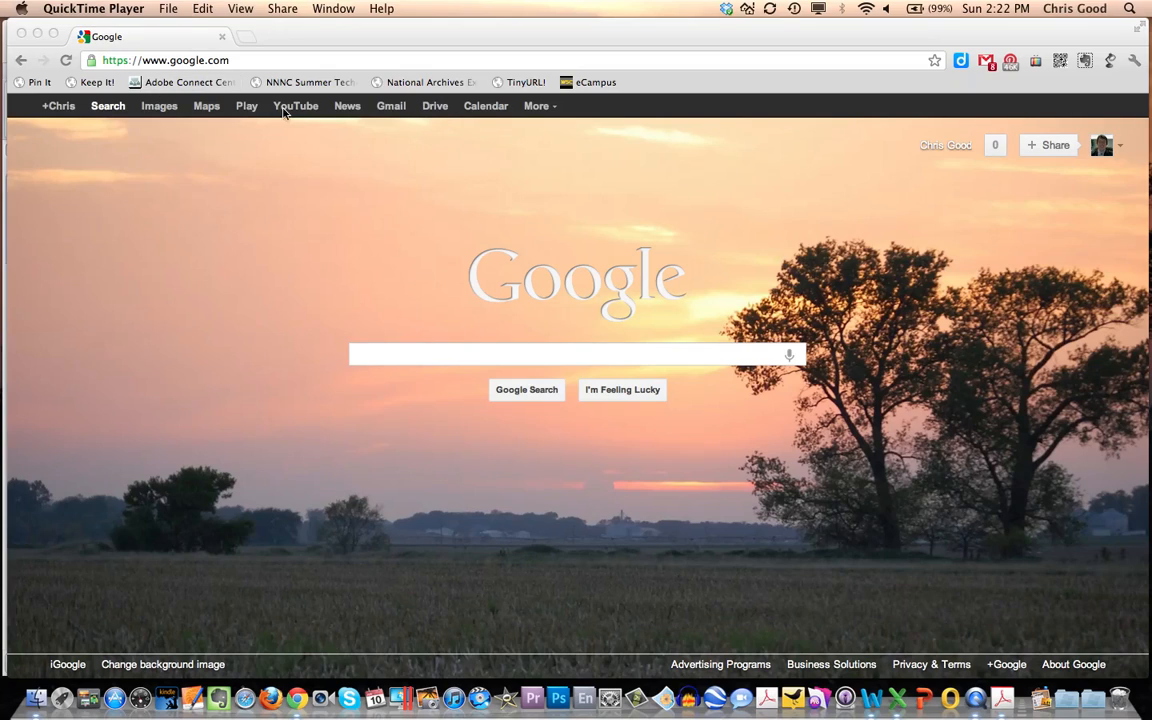
# - Open Google Drive from the Google home page and create a new text document
pyautogui.click(440, 113)
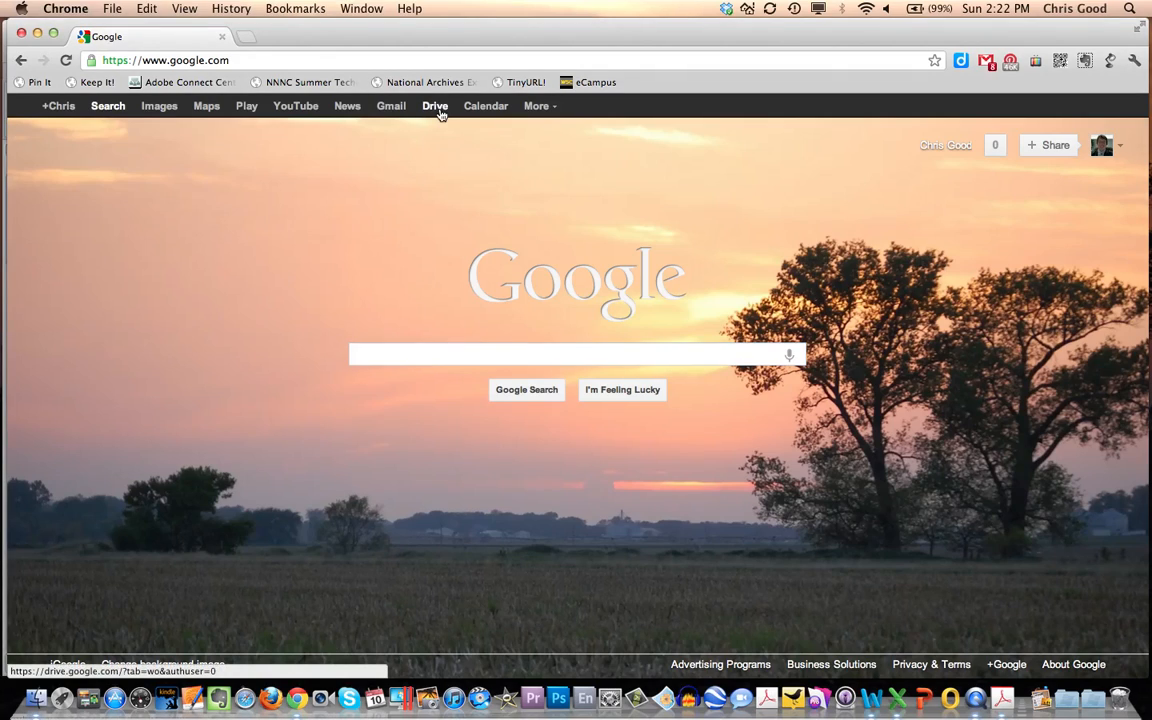
pyautogui.click(440, 113)
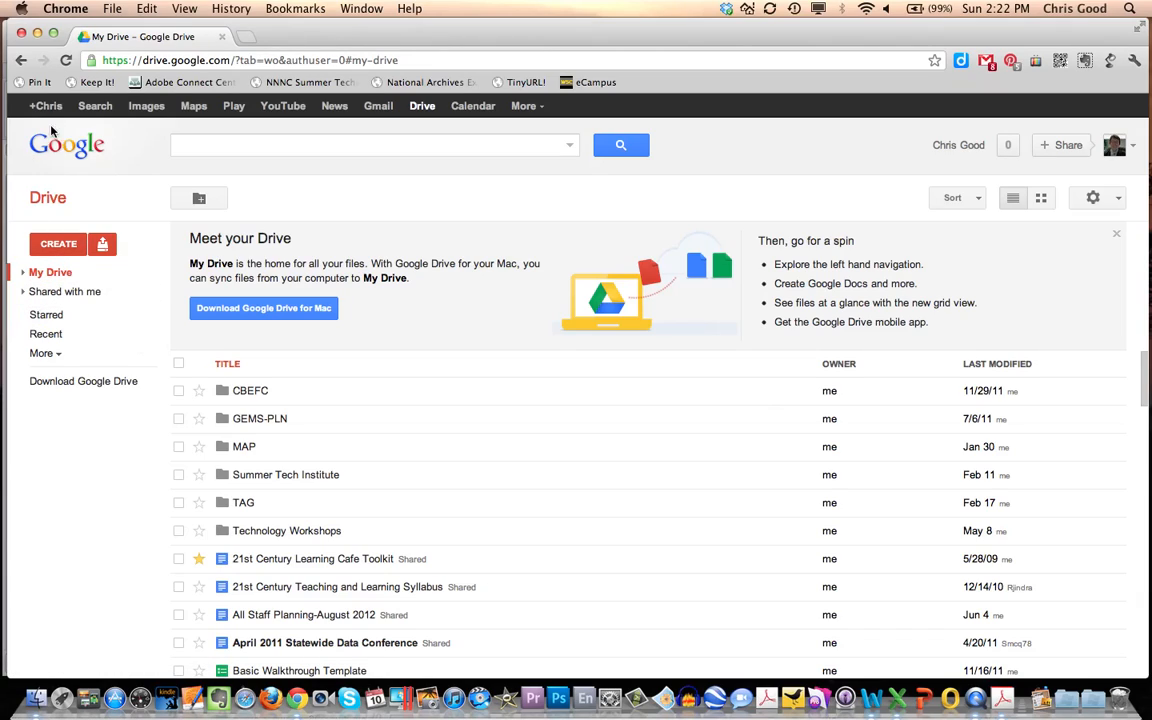
pyautogui.click(66, 250)
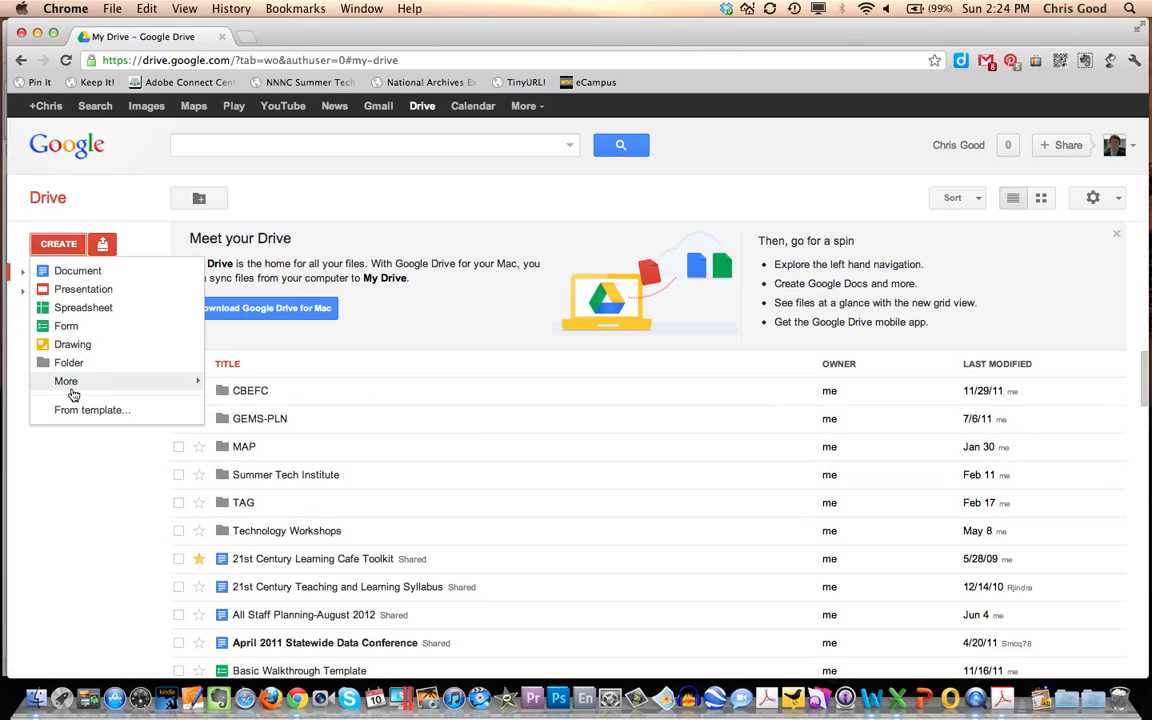
pyautogui.moveTo(72, 392)
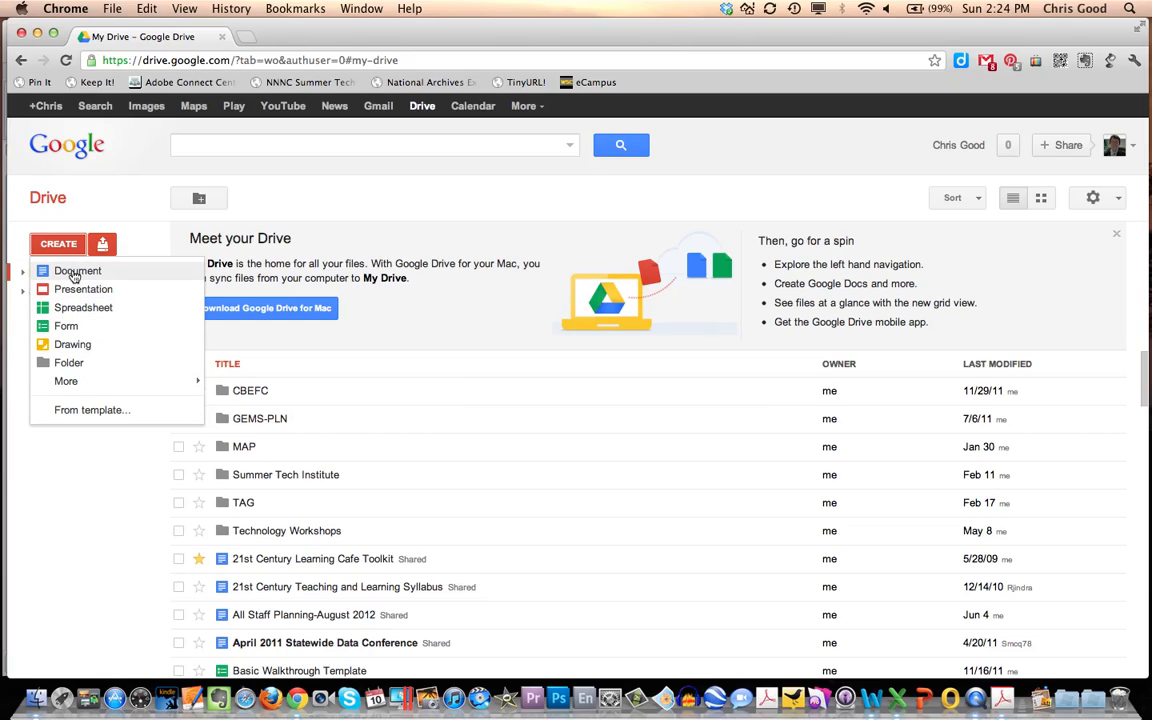
pyautogui.click(74, 273)
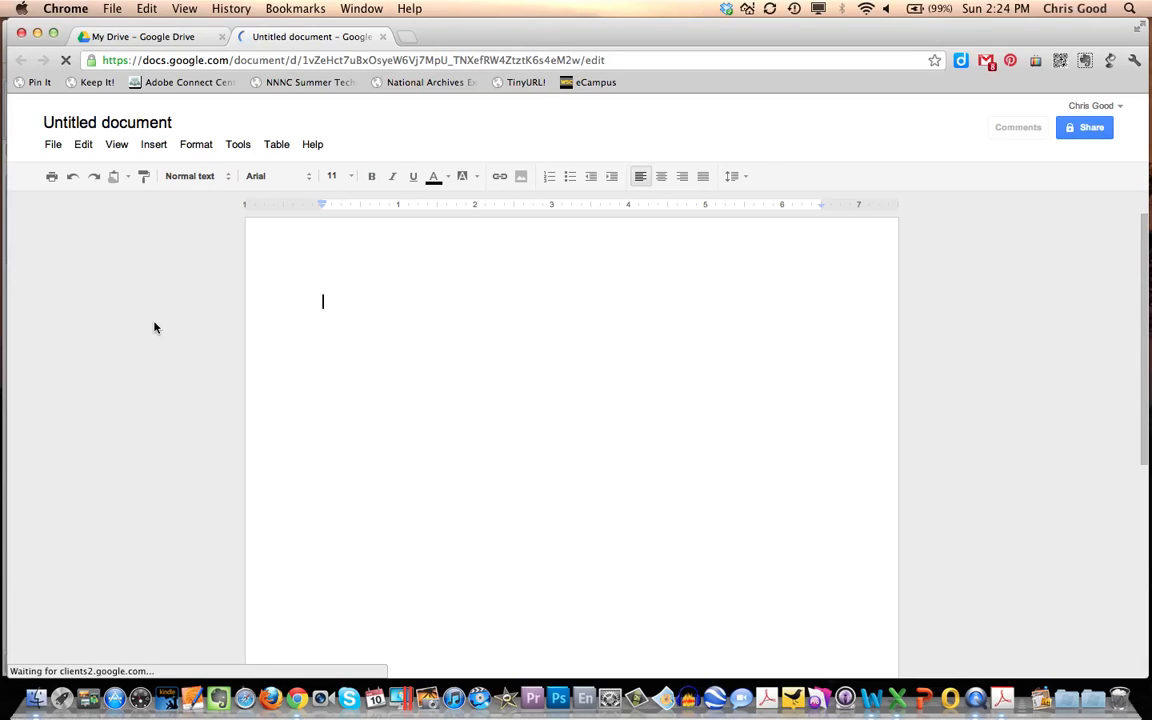
# - Rename the untitled document as "WSC EDU 682 Agenda"
pyautogui.press('super+Tab')
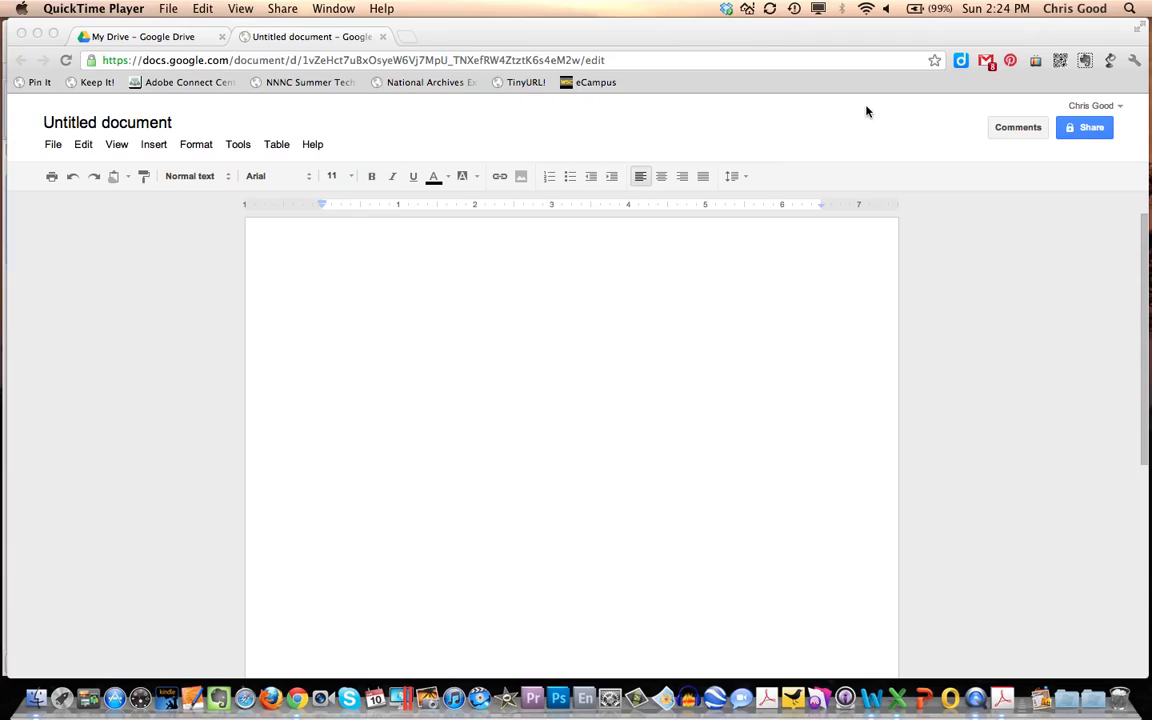
pyautogui.click(113, 127)
pyautogui.click(113, 127)
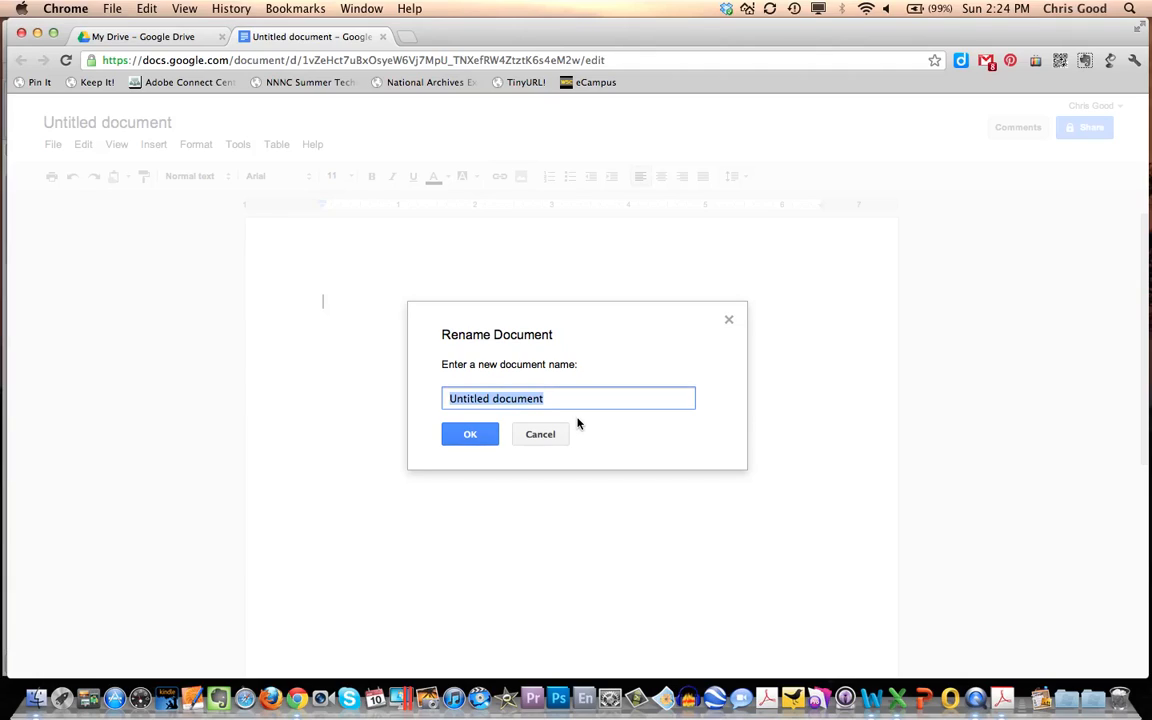
pyautogui.write('WSC')
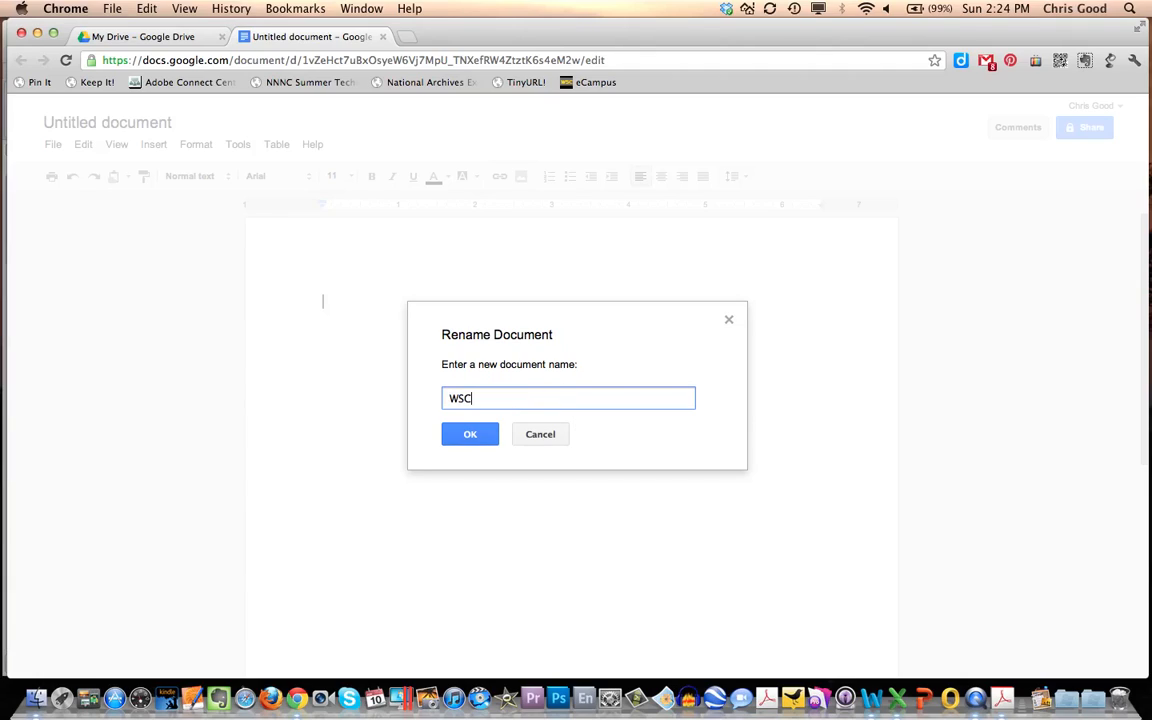
pyautogui.write(' EDU 682 Agenda')
pyautogui.click(470, 433)
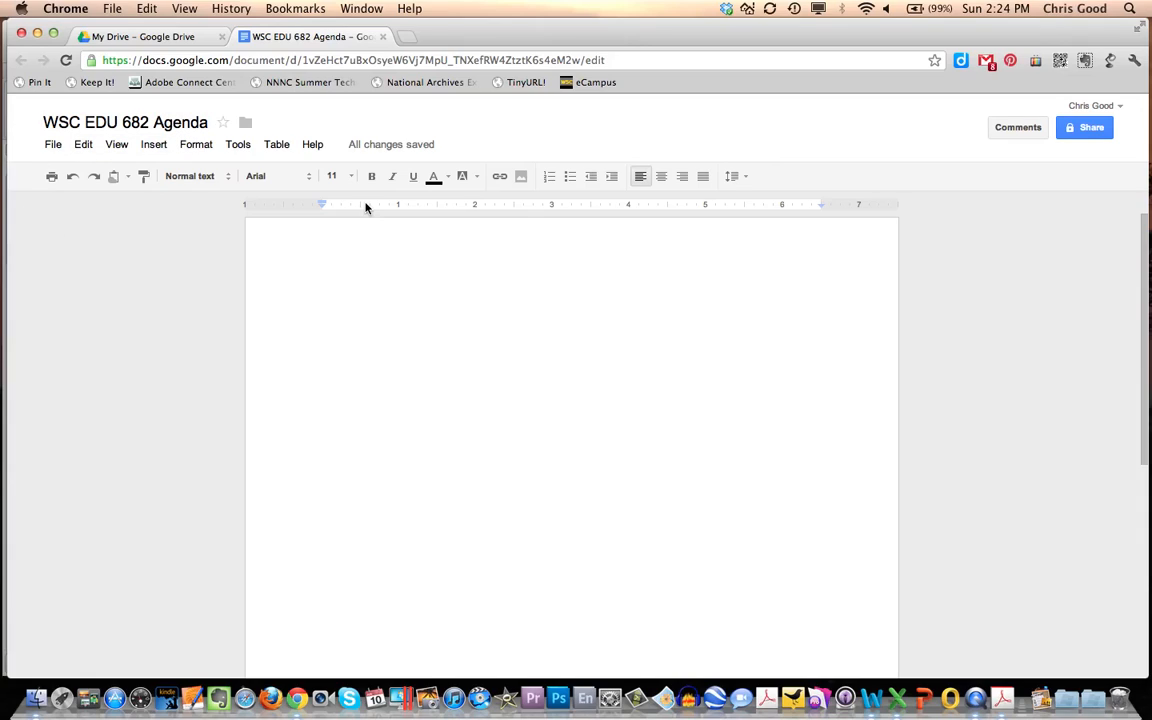
# - Enter the heading "WSC EDU 682 Agenda" on the first line of the page
pyautogui.moveTo(400, 152)
pyautogui.write('WSC ')
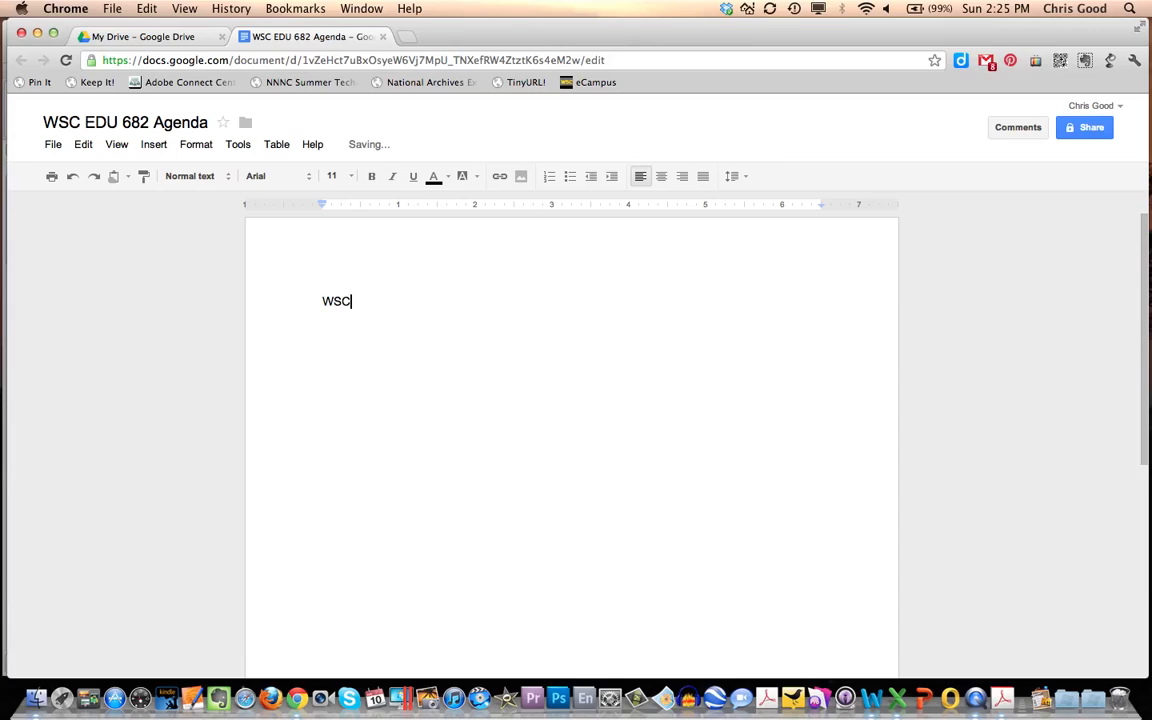
pyautogui.write('EDU 682 Agenda')
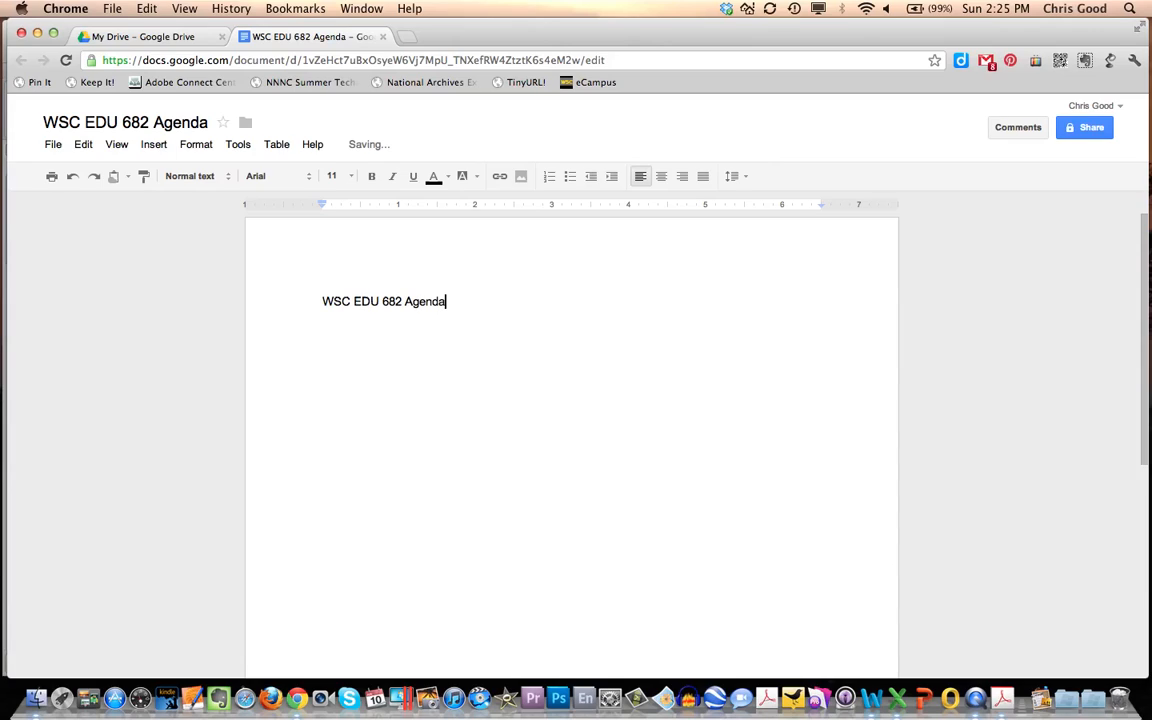
# - Format the agenda heading as centered, bold text at font size 12
pyautogui.moveTo(320, 301); pyautogui.dragTo(456, 306)
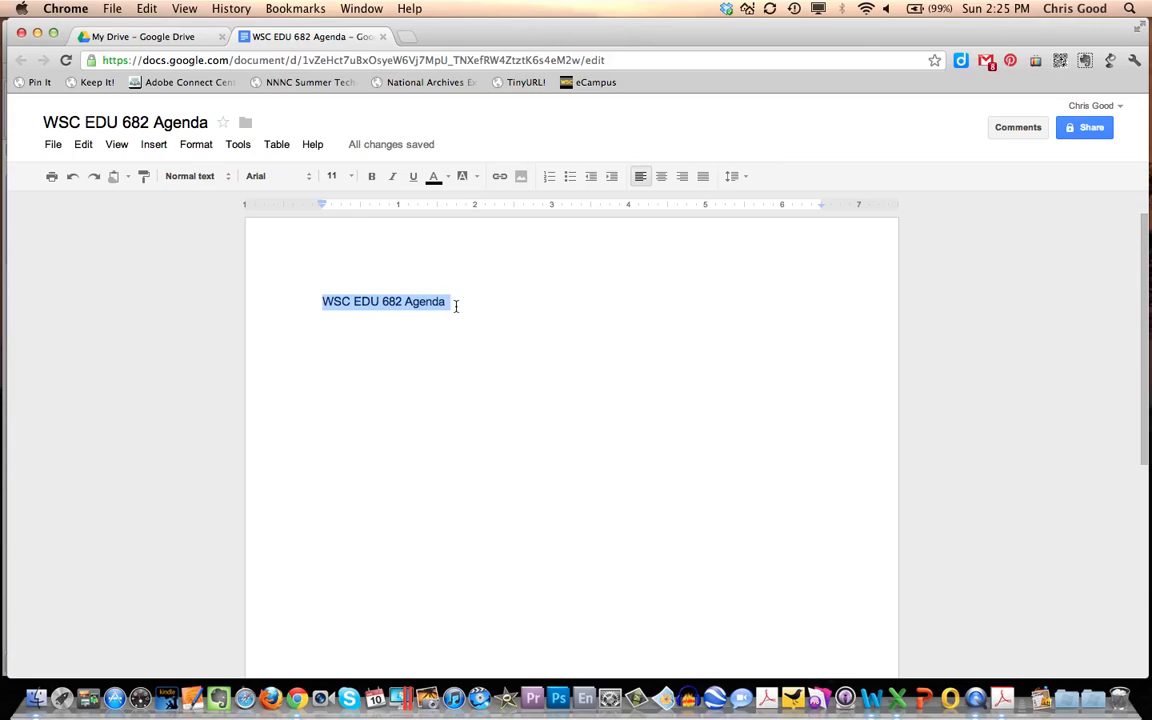
pyautogui.click(661, 178)
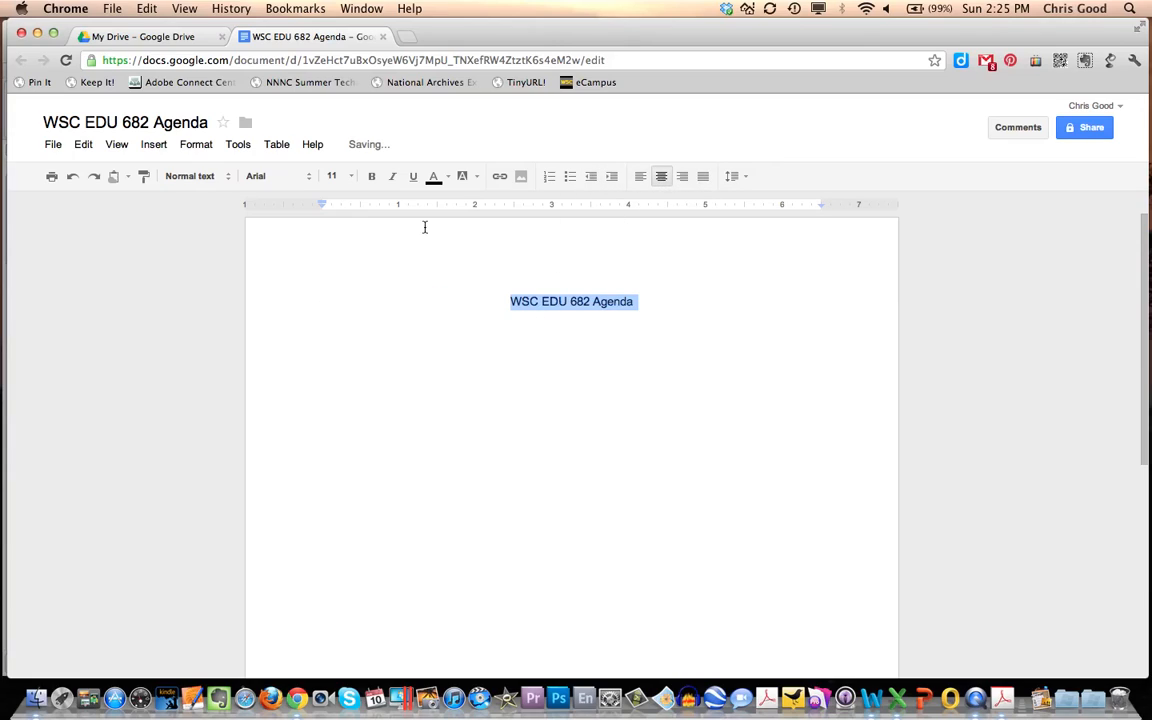
pyautogui.click(372, 178)
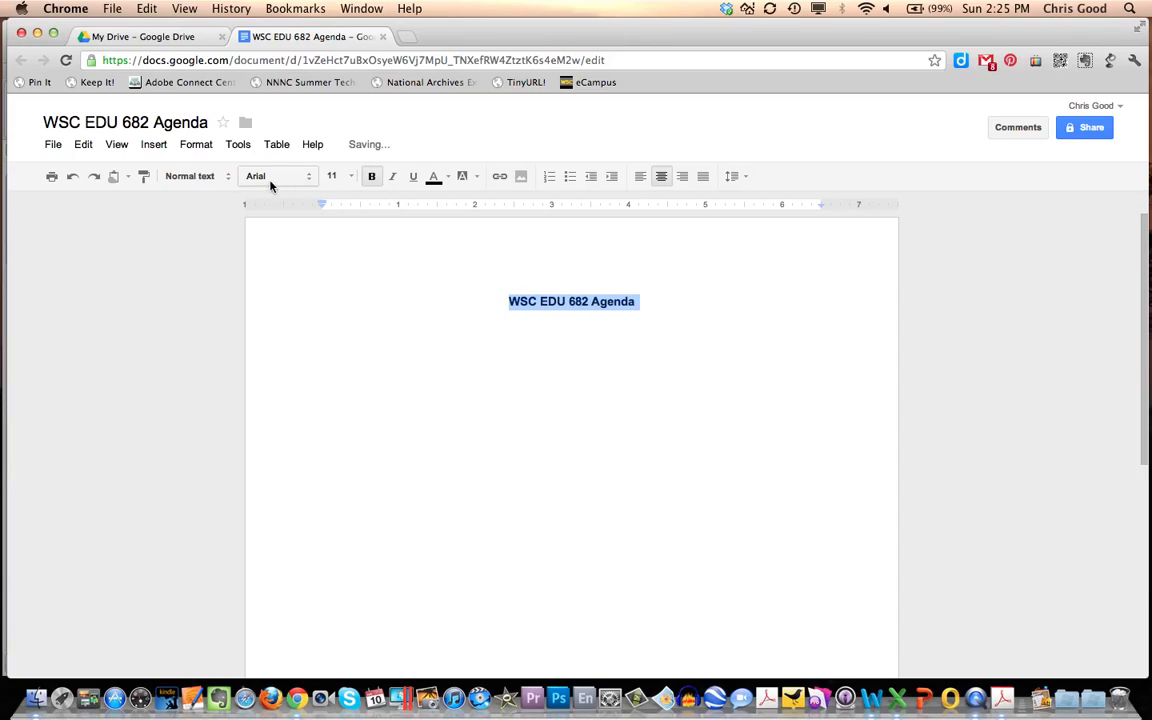
pyautogui.click(353, 178)
pyautogui.click(341, 289)
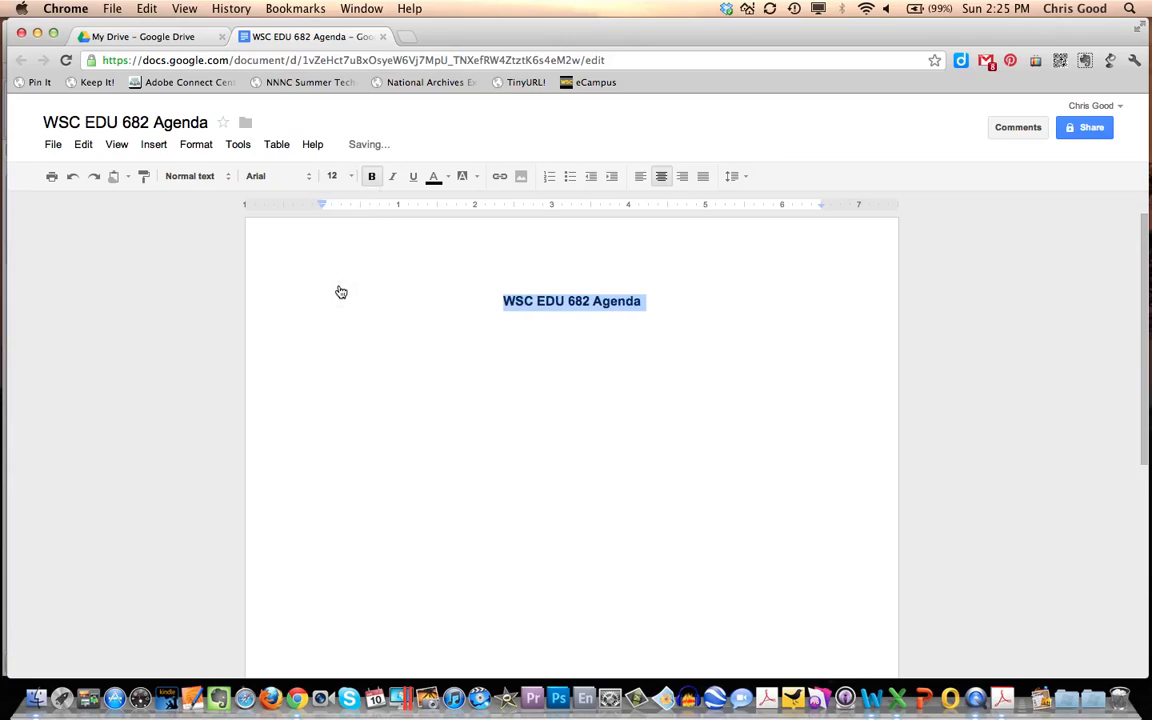
# - Add a left-aligned, non-bold line reading "Attendees:" below the heading
pyautogui.click(627, 327)
pyautogui.press('Return')
pyautogui.press('Return')
pyautogui.click(640, 176)
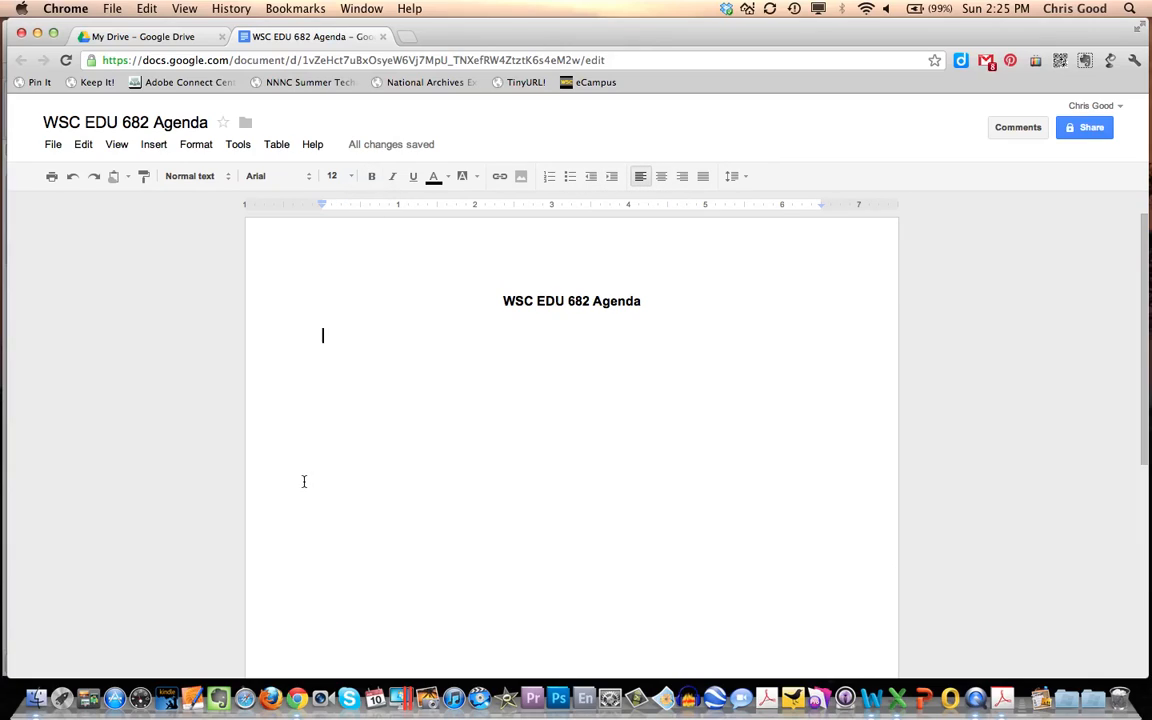
pyautogui.write('Atte')
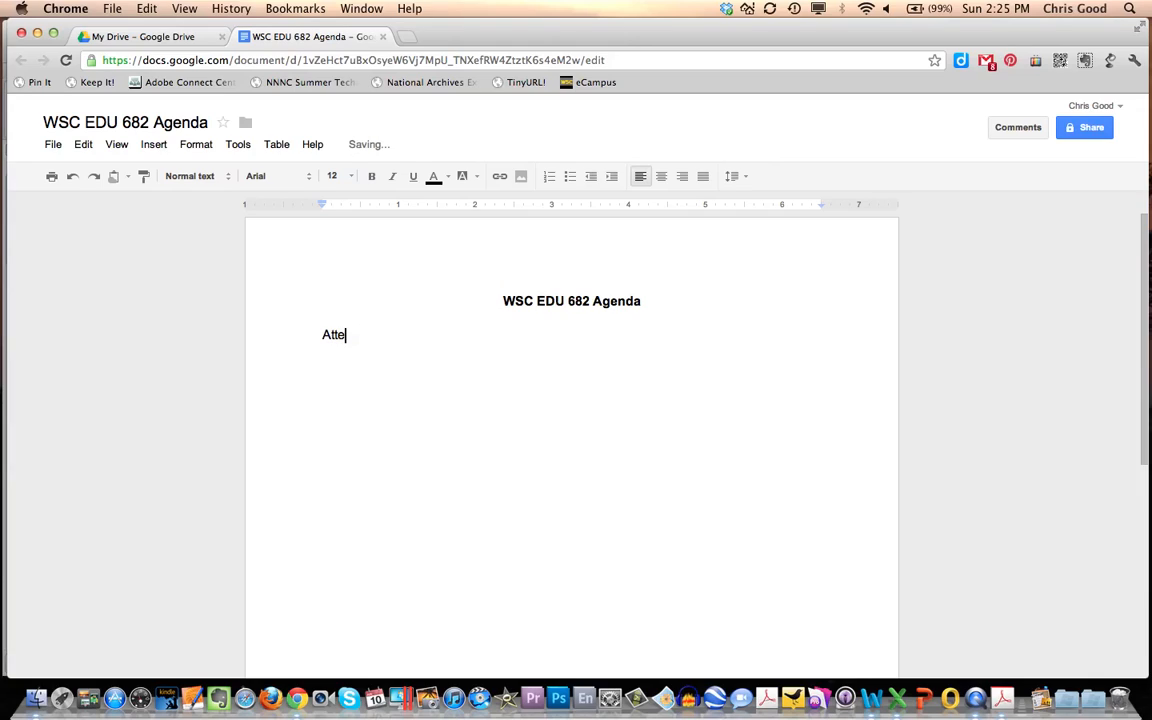
pyautogui.write('ndees:')
# - Add a line reading "Materials:" below the attendees line, leaving blank space between them
pyautogui.press('Return')
pyautogui.press('Return')
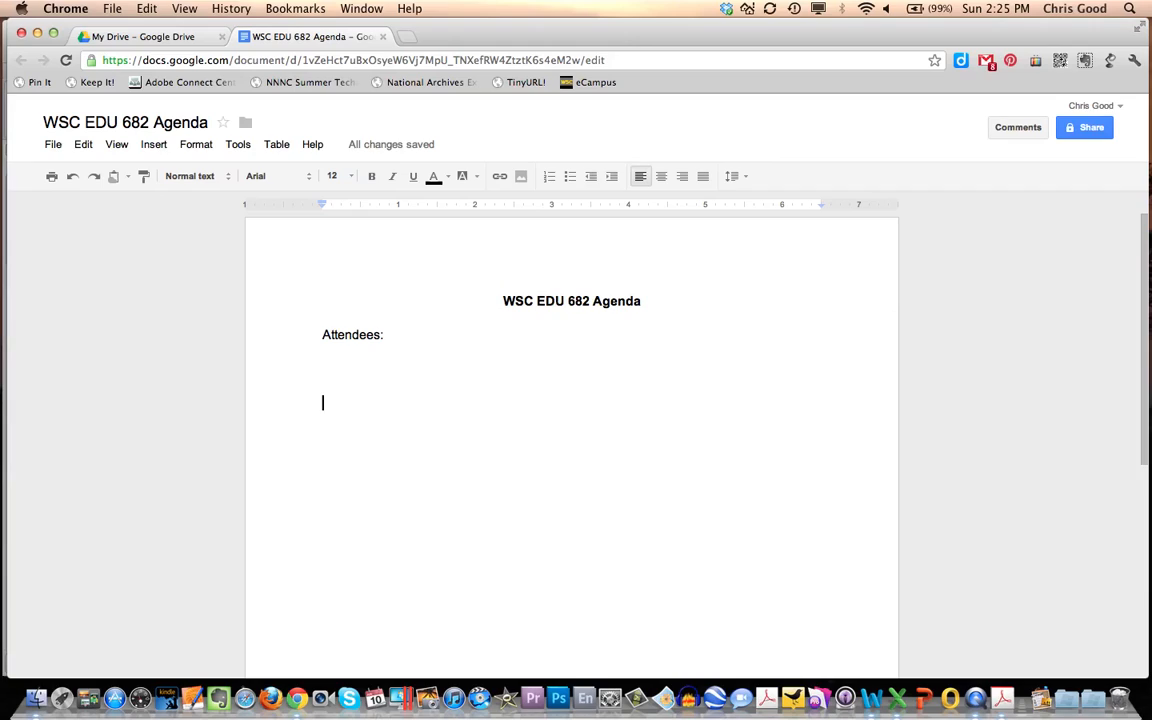
pyautogui.write('Mat')
pyautogui.write('eo')
pyautogui.press('BackSpace')
pyautogui.write('r')
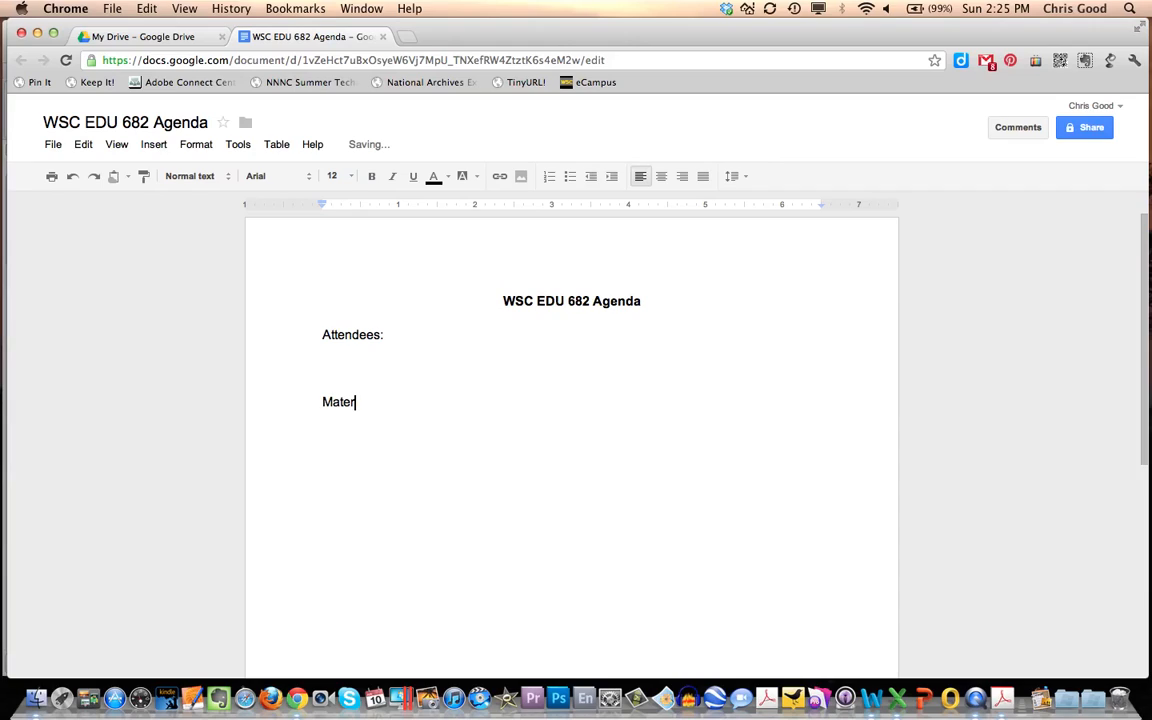
pyautogui.write('ials:')
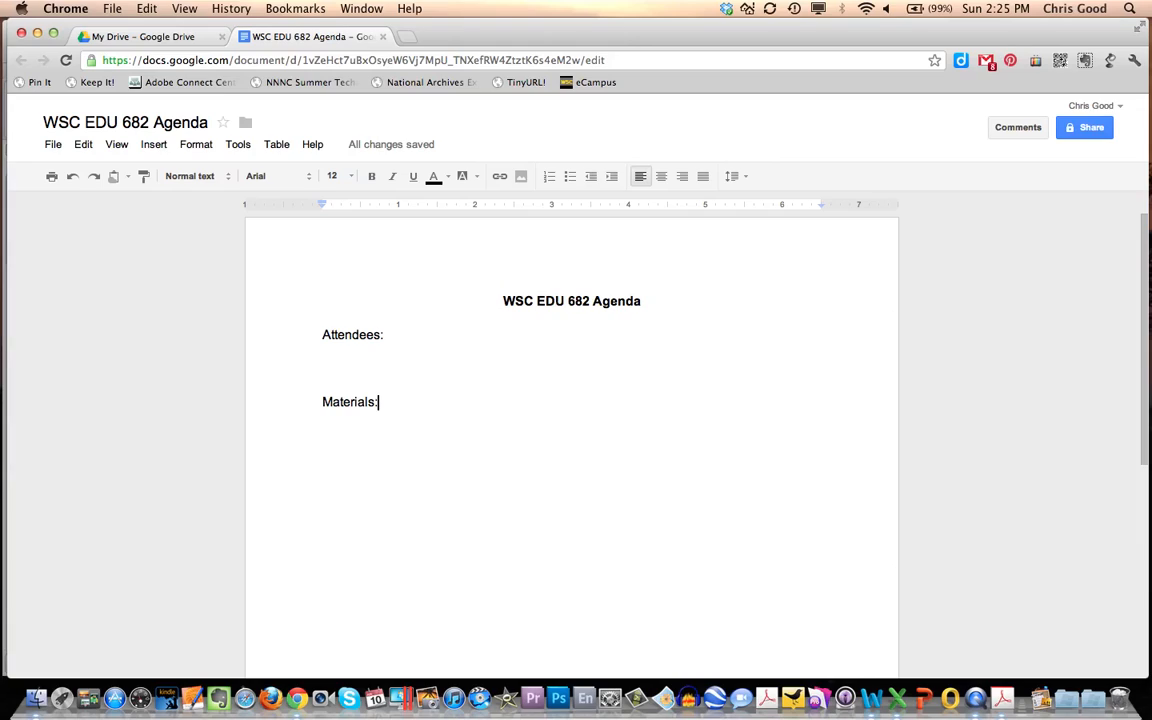
# - Share the document with a colleague from the contacts, keeping "Can edit" access and email notification, and finish the sharing settings
pyautogui.click(1087, 130)
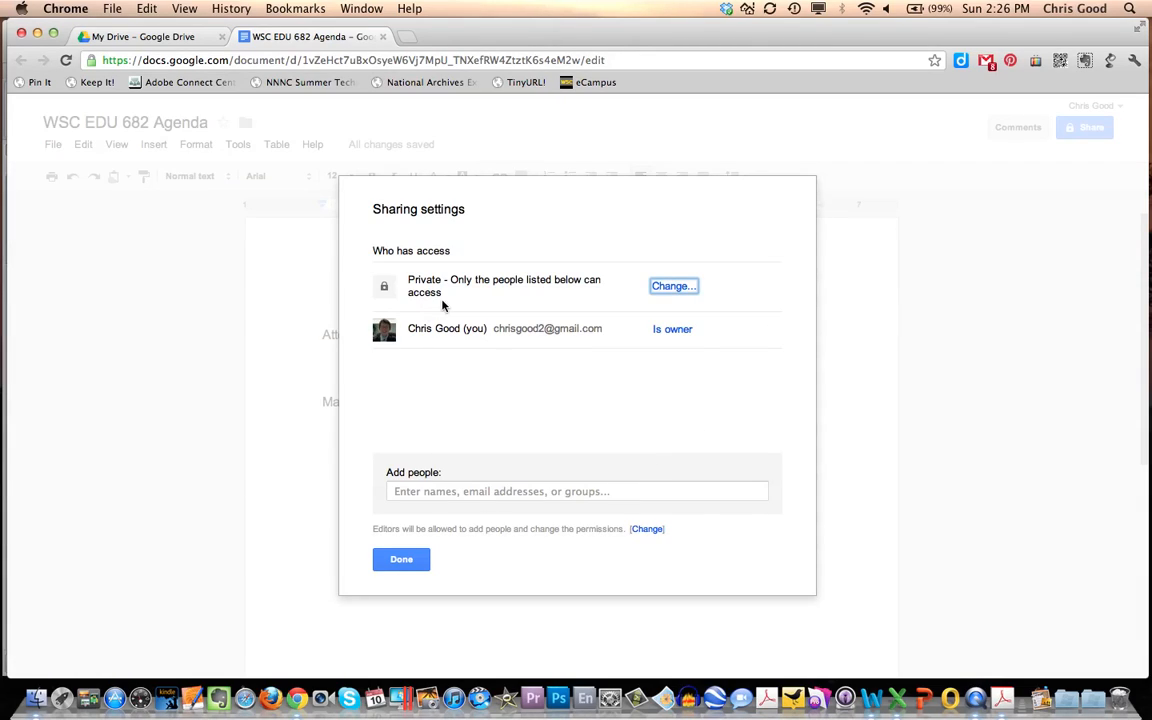
pyautogui.click(416, 491)
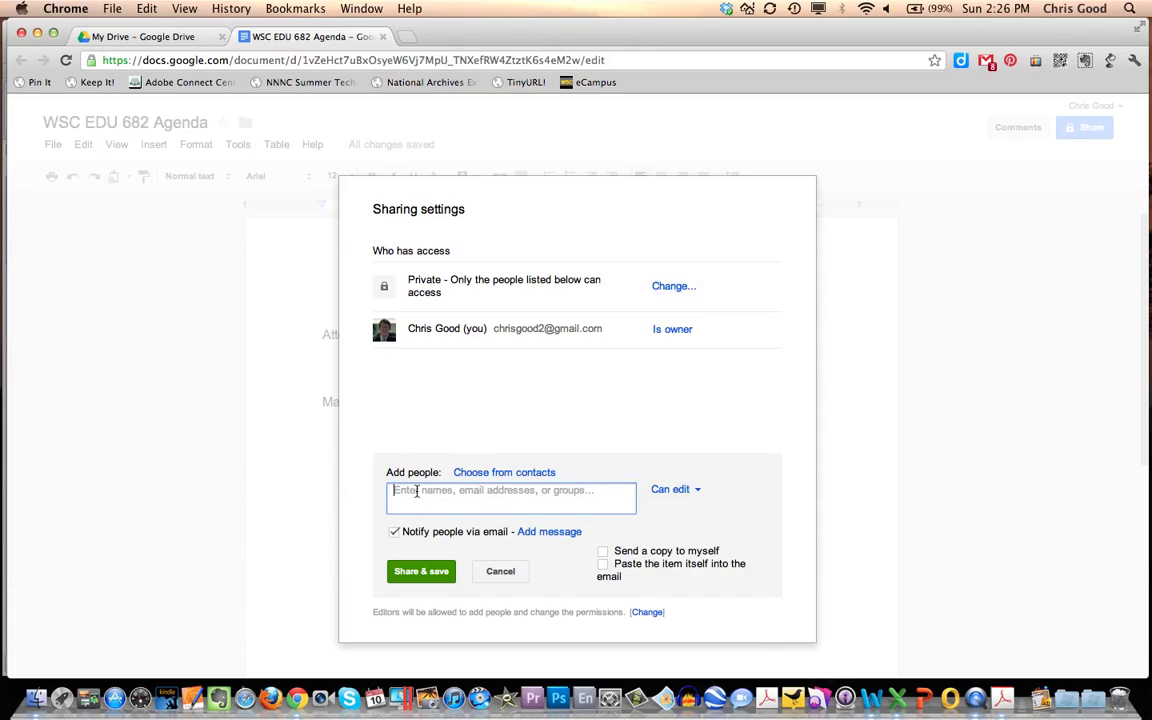
pyautogui.write('r')
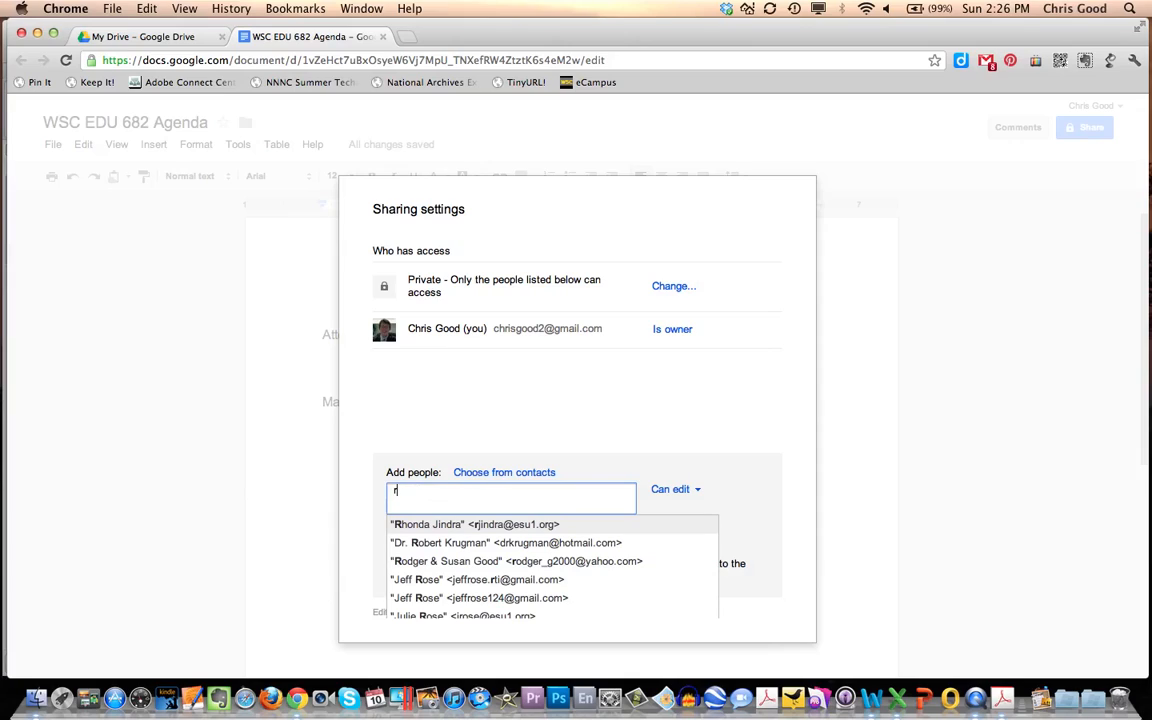
pyautogui.click(399, 524)
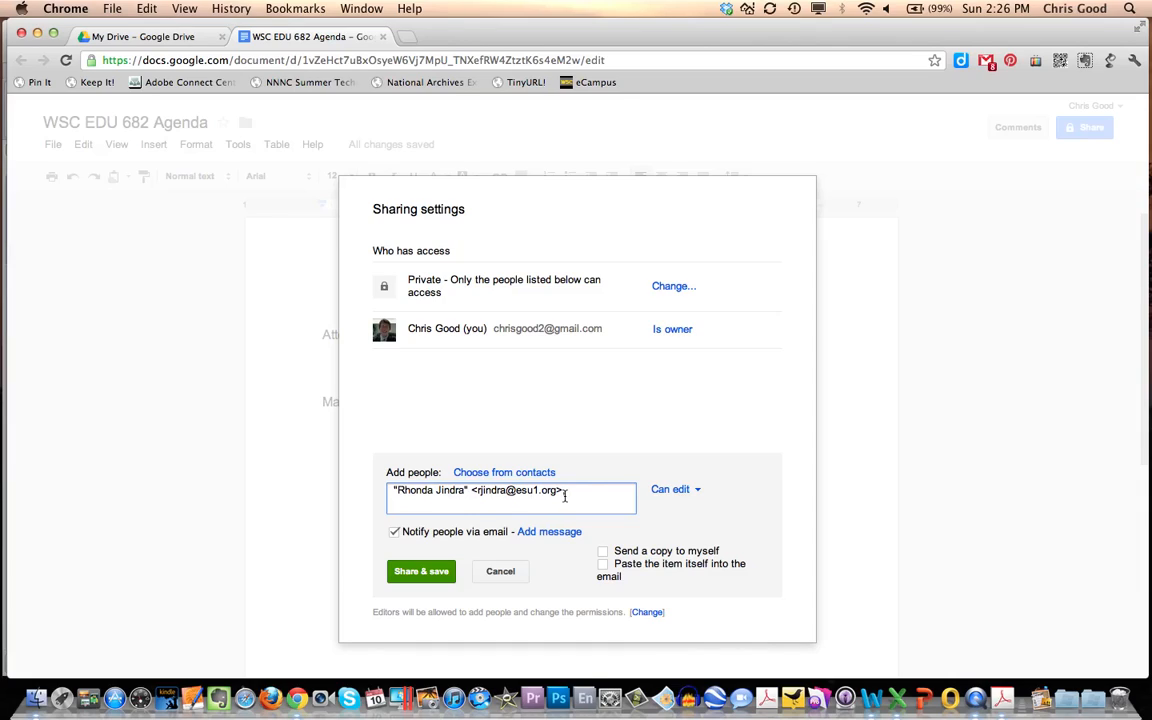
pyautogui.click(698, 492)
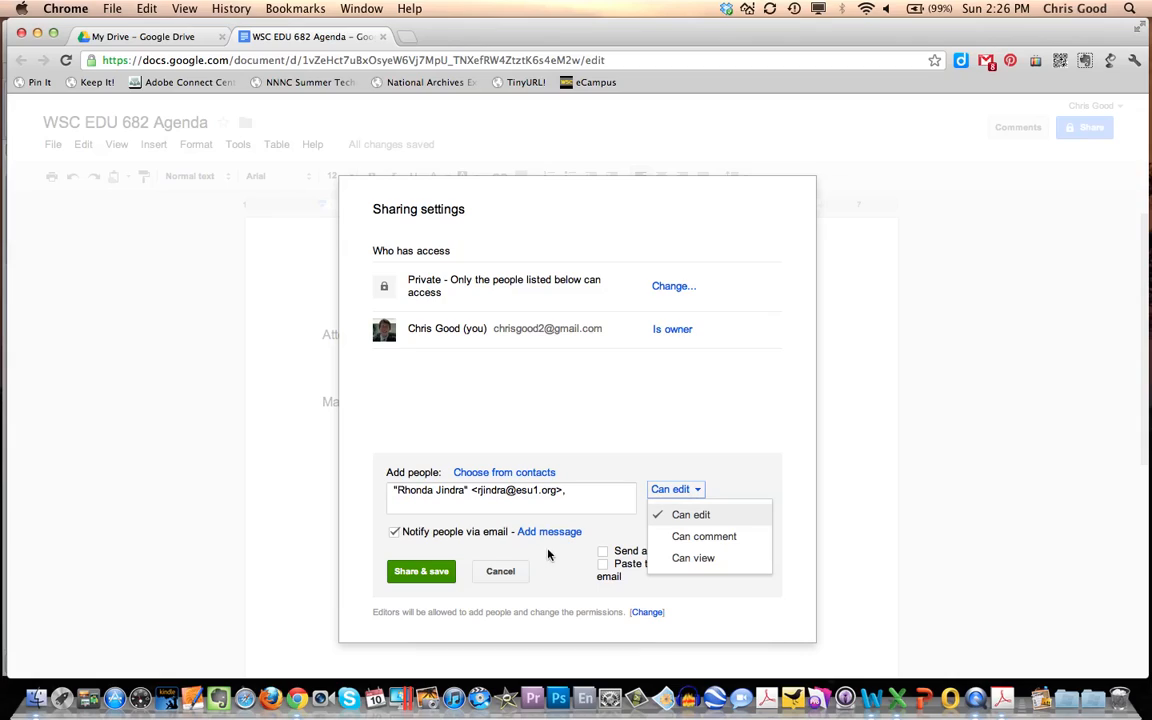
pyautogui.click(420, 572)
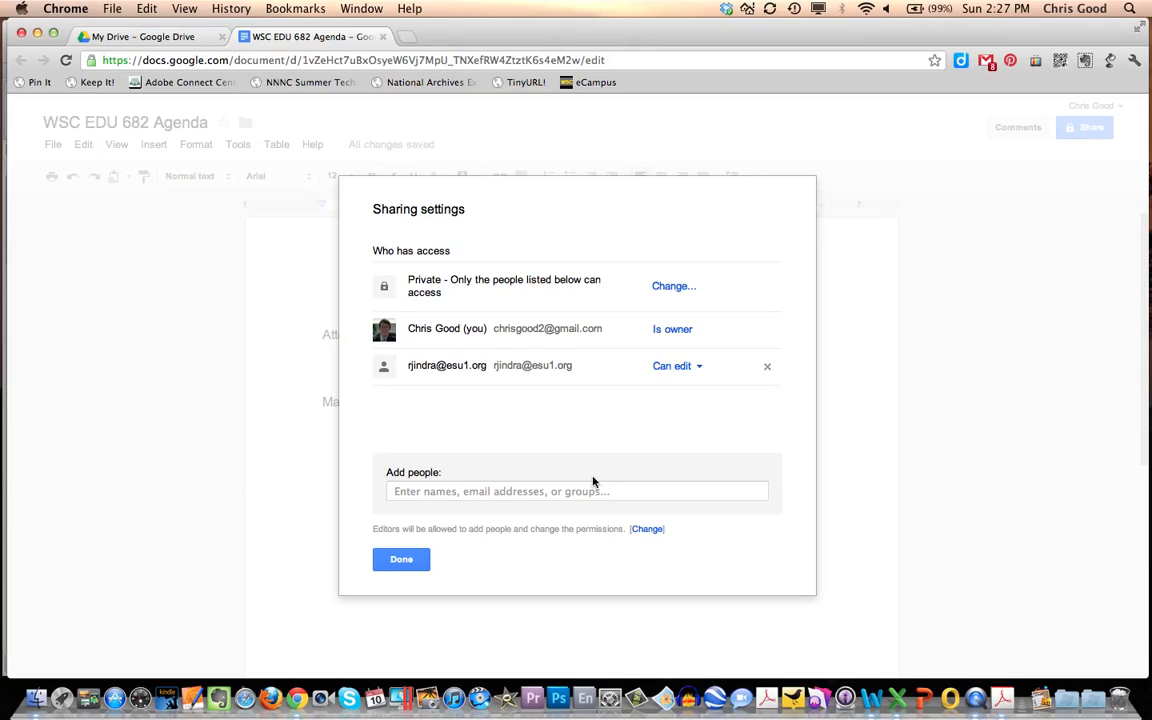
pyautogui.click(699, 367)
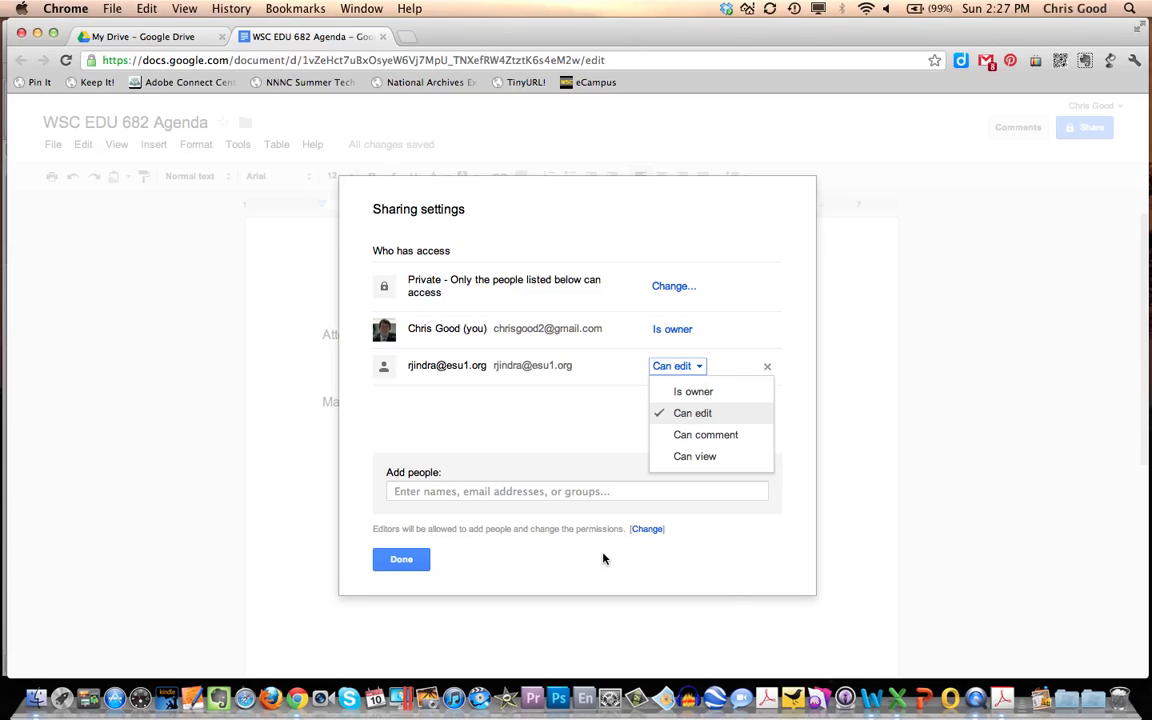
pyautogui.click(399, 559)
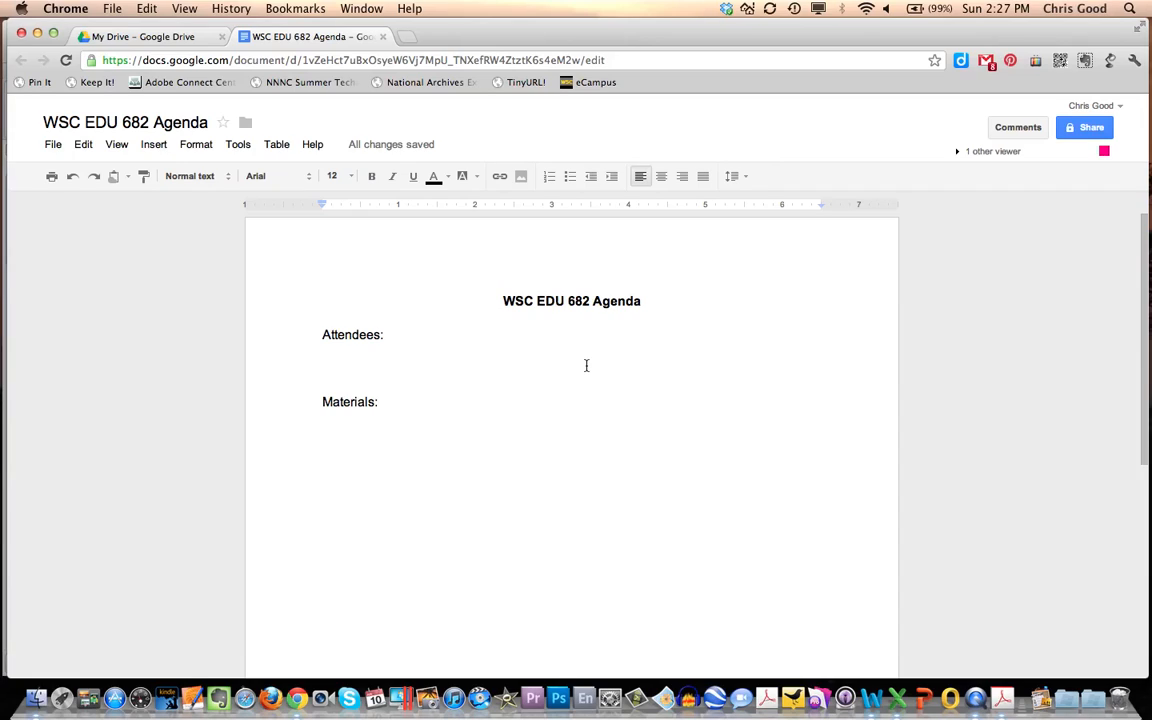
# - Open the chat with the other viewer and send a "Good Afternoon" greeting with the colleague's first name and "thanks for your help"
pyautogui.press('super+Tab')
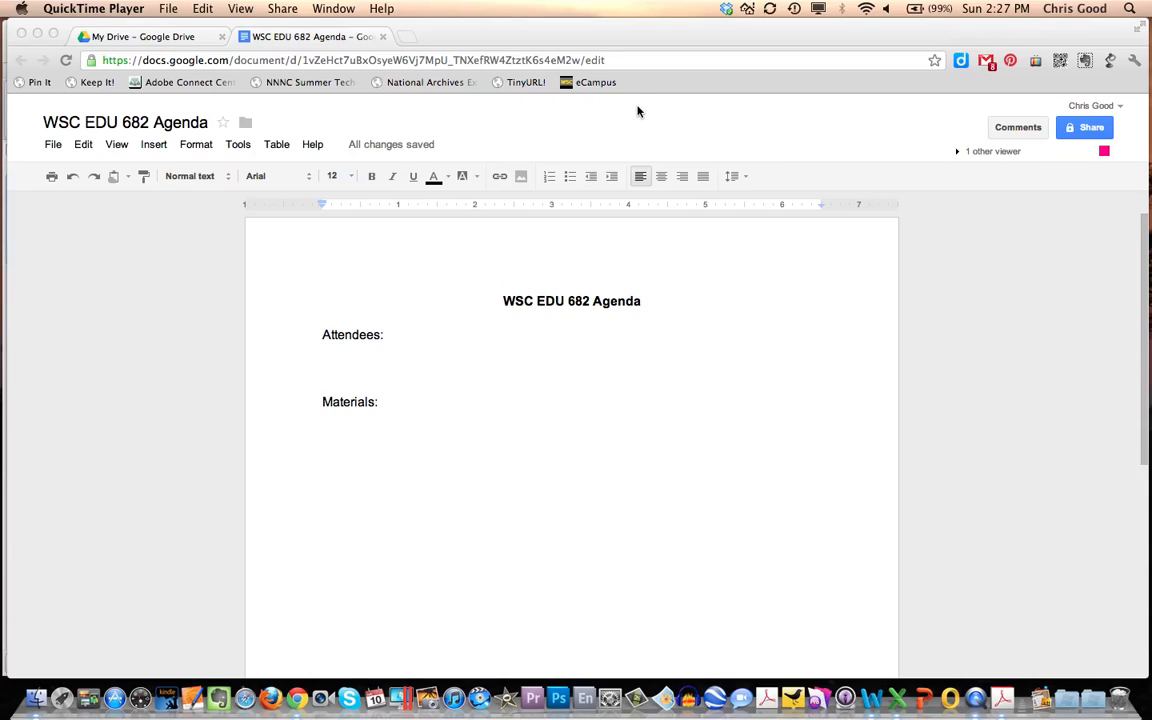
pyautogui.click(958, 154)
pyautogui.click(958, 154)
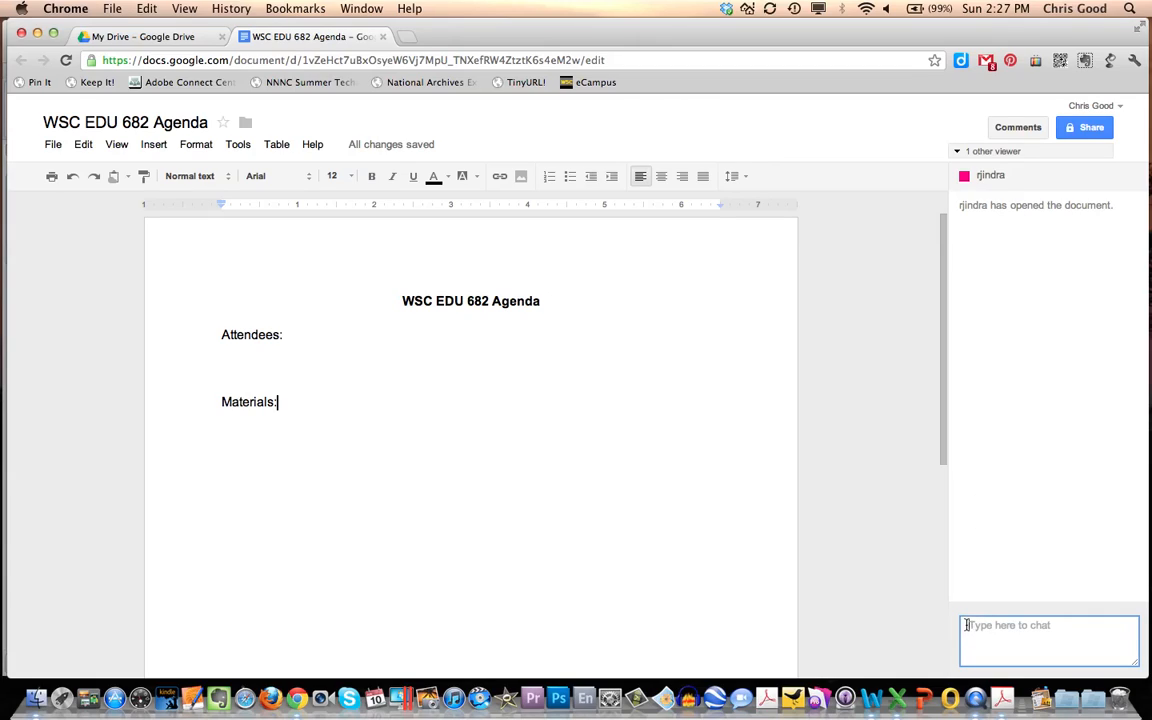
pyautogui.click(974, 625)
pyautogui.write('Good Afternoon Rhonda...thanks for your help')
pyautogui.press('Return')
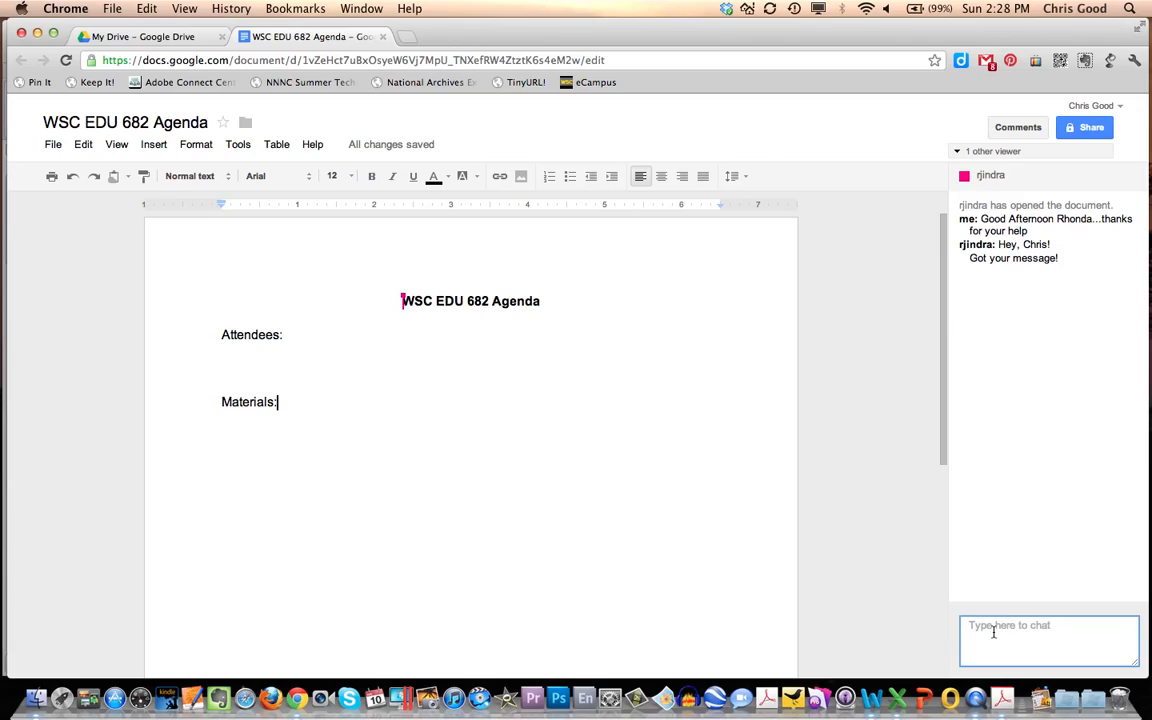
# - Send the chat message "Will you please add some names of people who will be attending this meeting."
pyautogui.write('Will you please add some ma')
pyautogui.press('BackSpace')
pyautogui.press('BackSpace')
pyautogui.write('names of people who will be attending this meeting.')
pyautogui.press('Return')
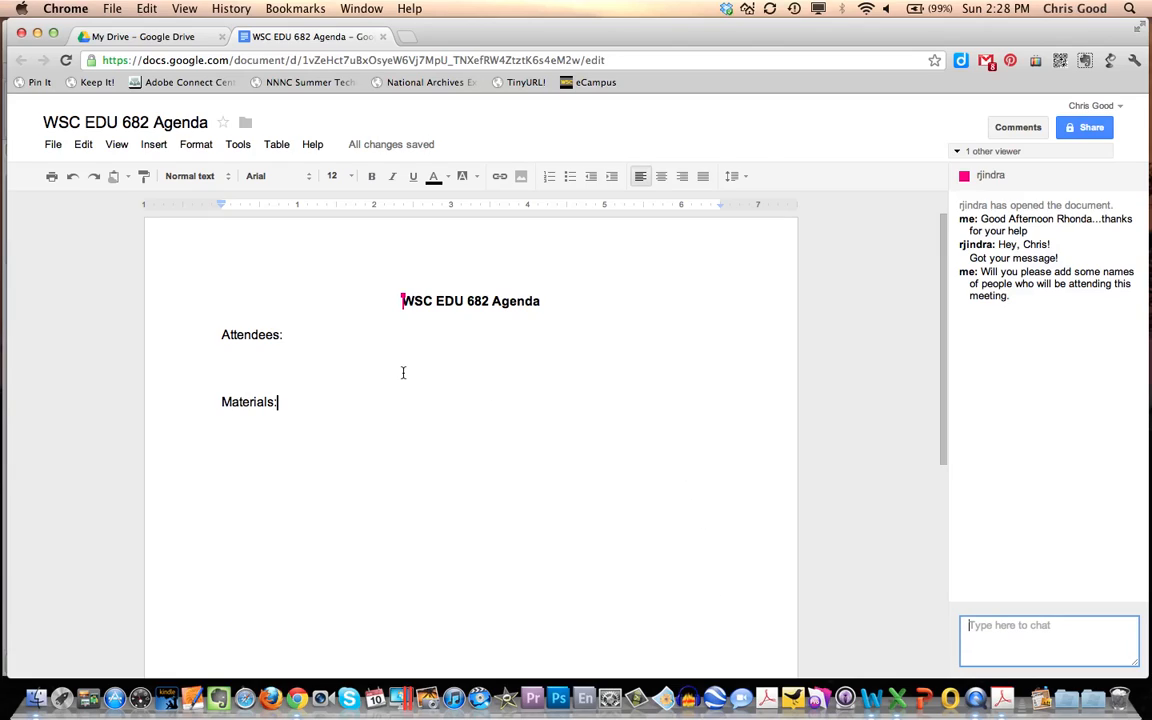
# - Reveal whose cursor is at the heading and answer the collaborator's chat question with "ON the agenda"
pyautogui.moveTo(404, 301)
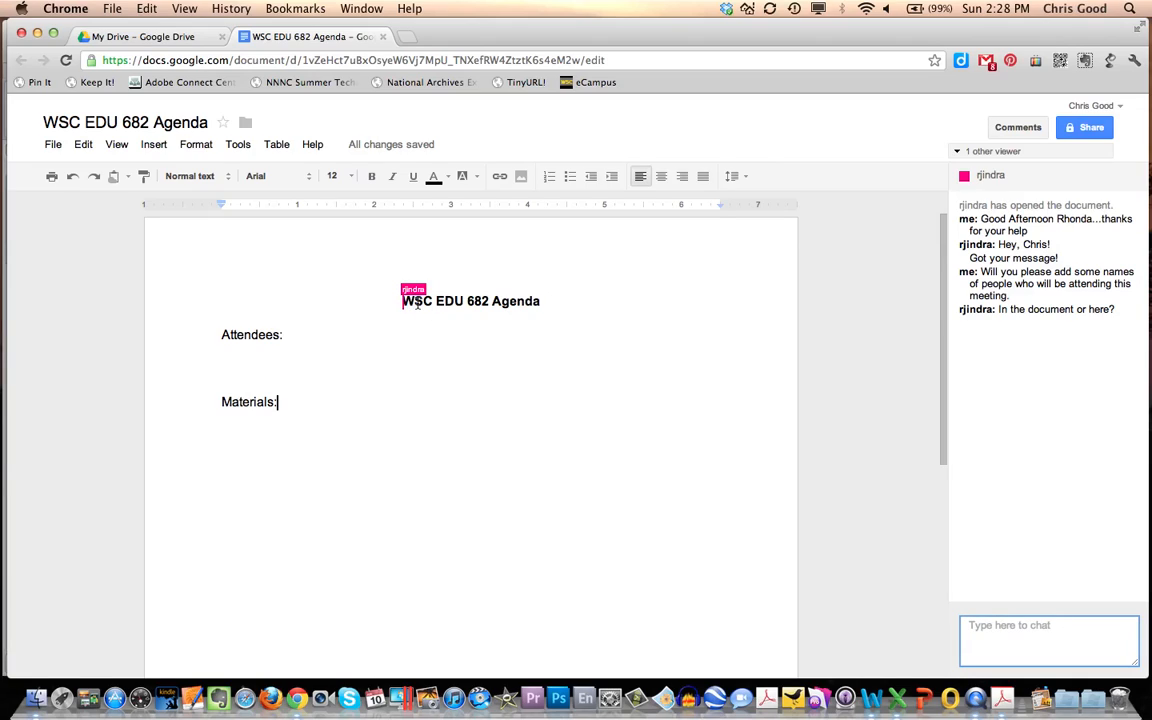
pyautogui.write('ON the atte')
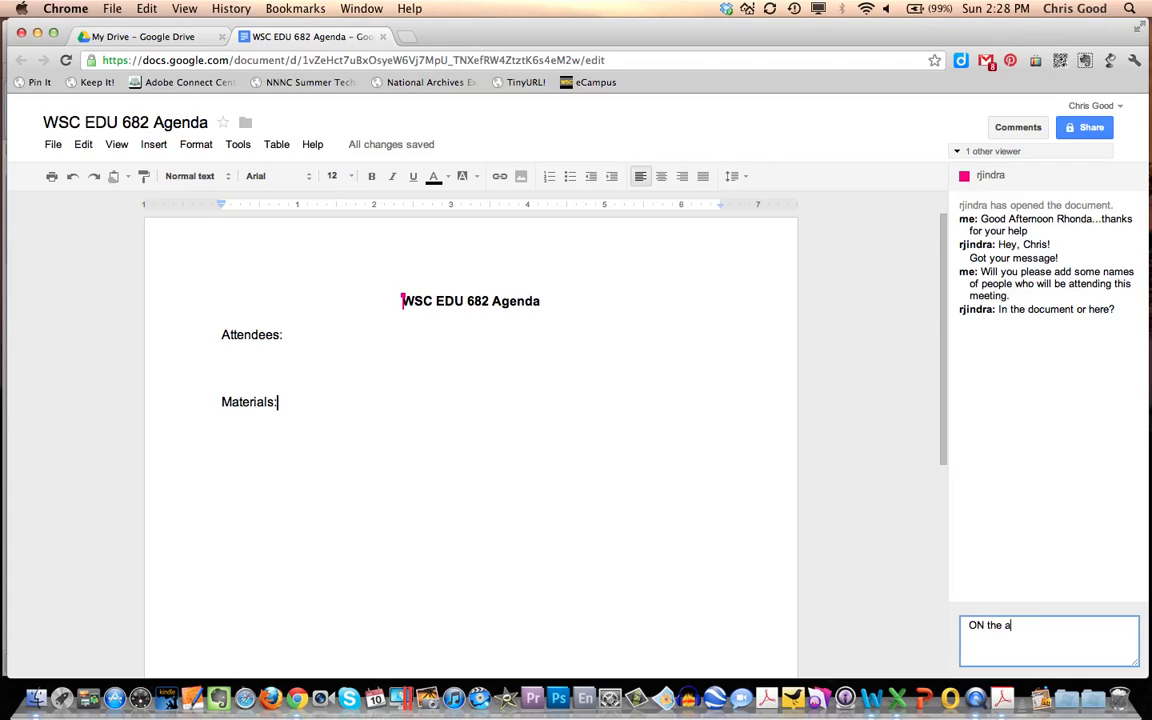
pyautogui.press('BackSpace')
pyautogui.press('BackSpace')
pyautogui.press('BackSpace')
pyautogui.press('BackSpace')
pyautogui.write('ga')
pyautogui.press('BackSpace')
pyautogui.press('BackSpace')
pyautogui.write('agenda')
pyautogui.press('Return')
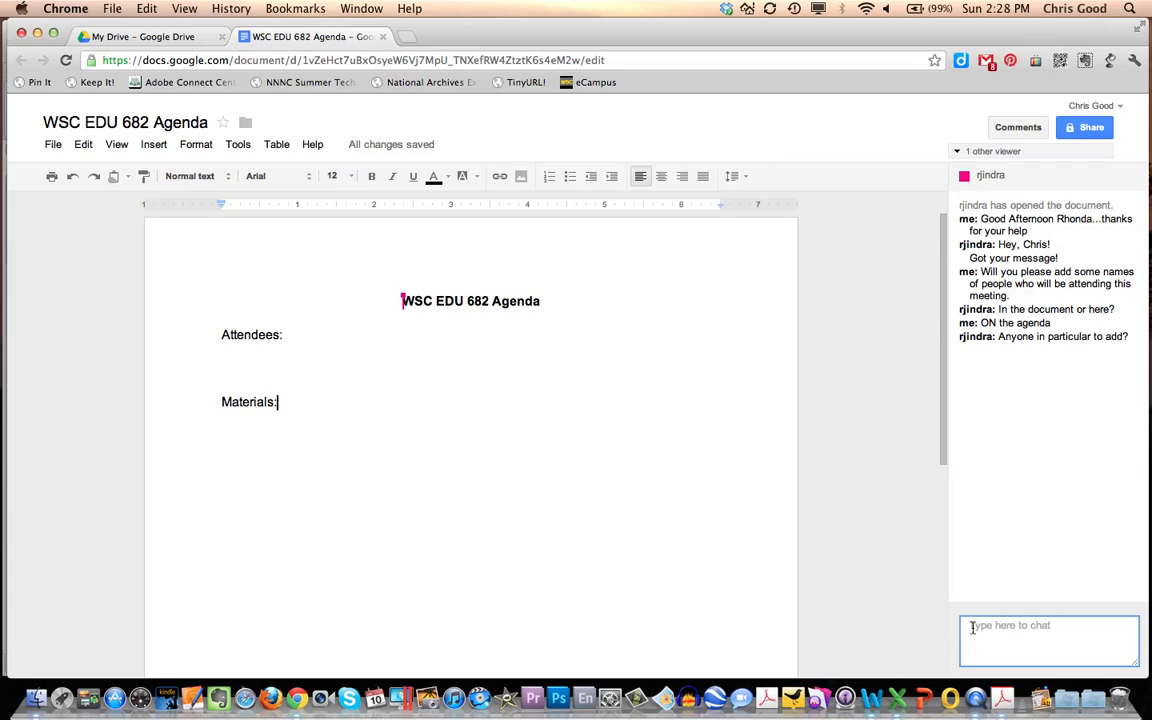
# - Answer the collaborator's question in the chat with "people who you think should attend this meeting"
pyautogui.write('people who you think shou')
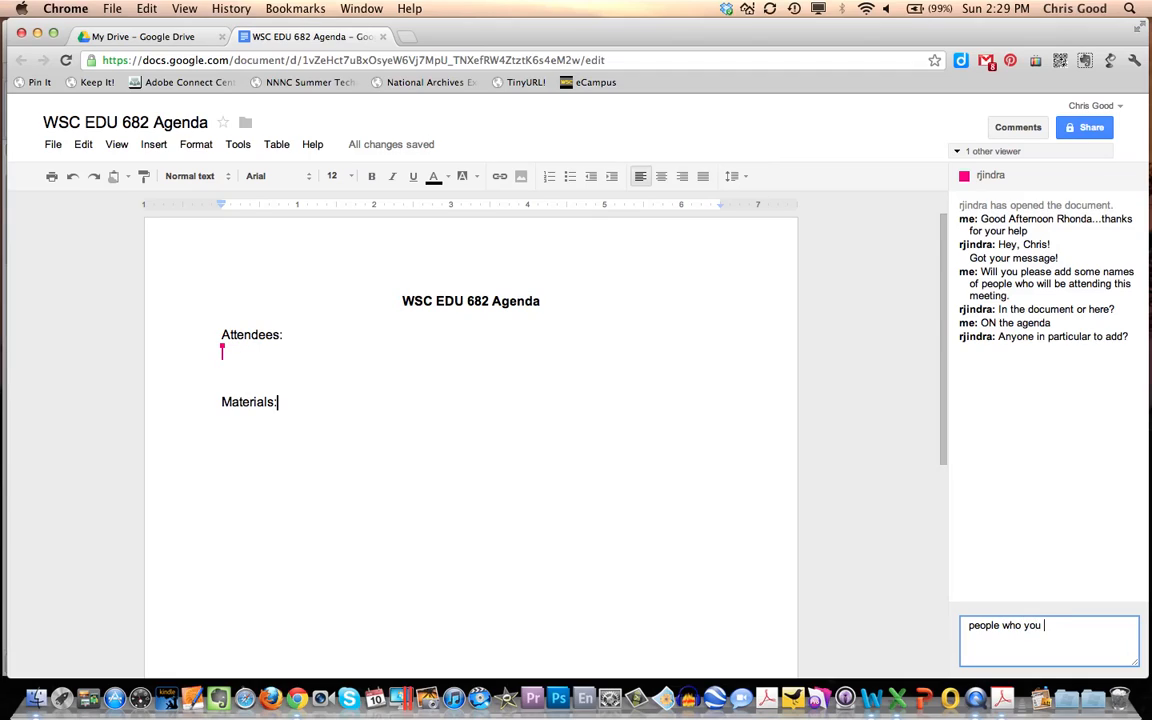
pyautogui.write('ld al')
pyautogui.press('BackSpace')
pyautogui.press('BackSpace')
pyautogui.write('attend this meeting')
pyautogui.press('Return')
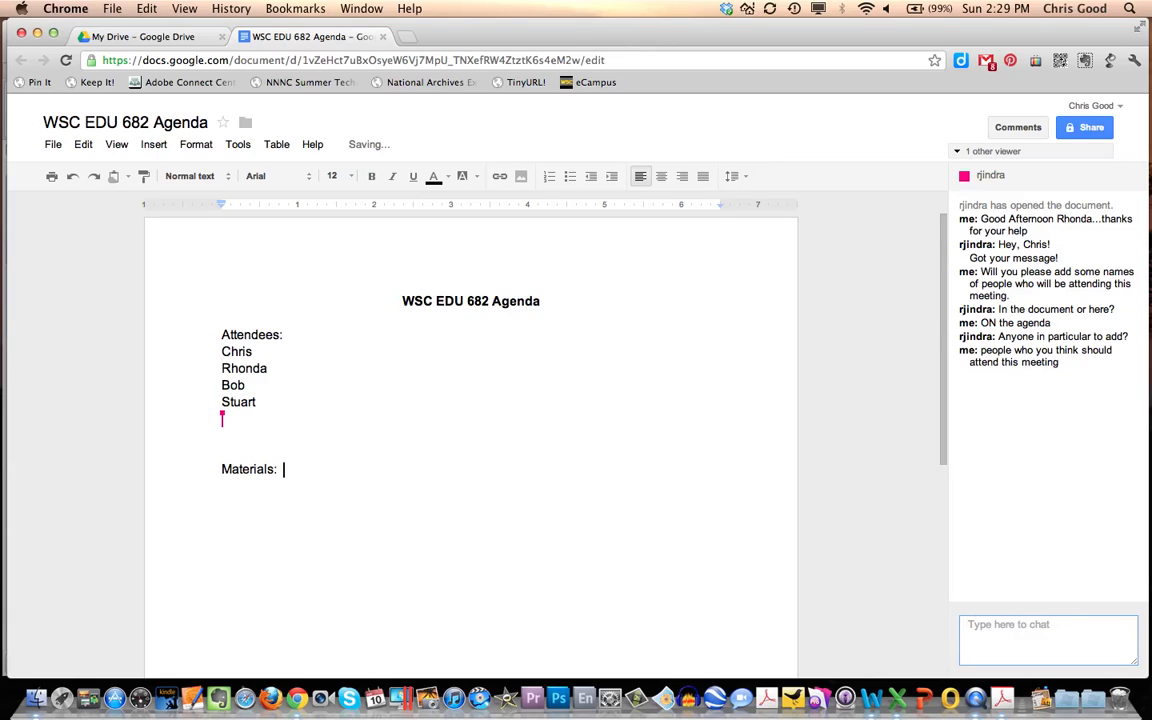
# - Fill in the Materials line of the agenda with "LCD projector, computer, PowerPoint"
pyautogui.write('Lo')
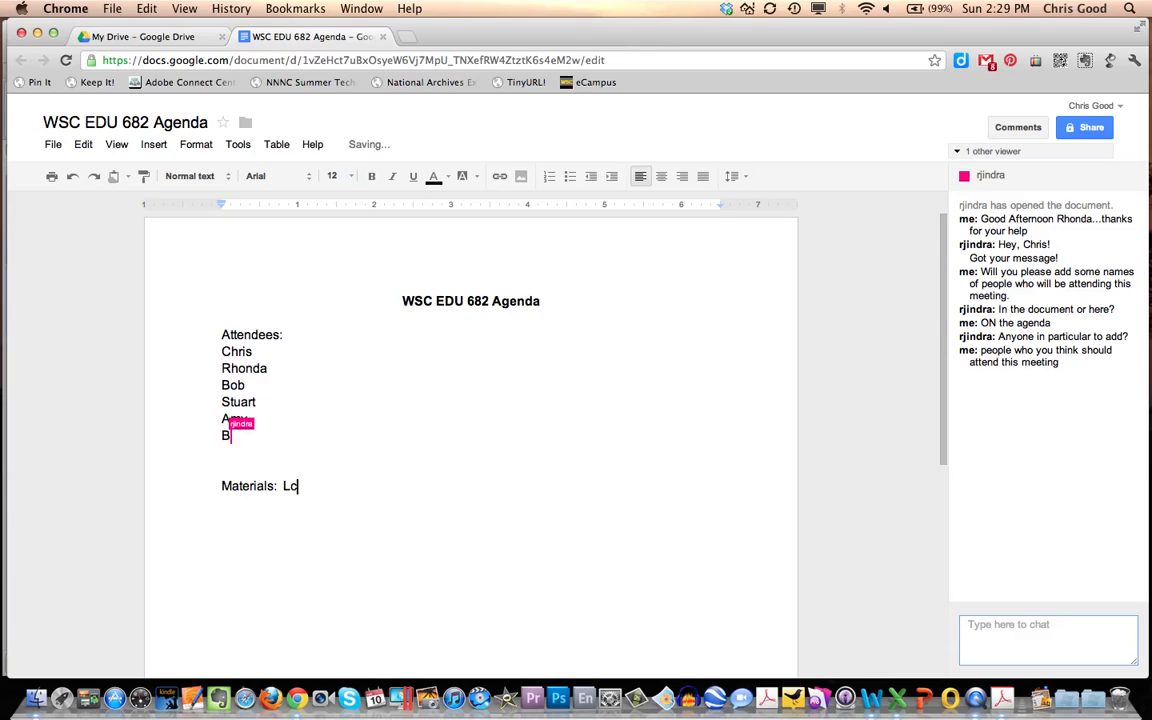
pyautogui.press('BackSpace')
pyautogui.write('CD')
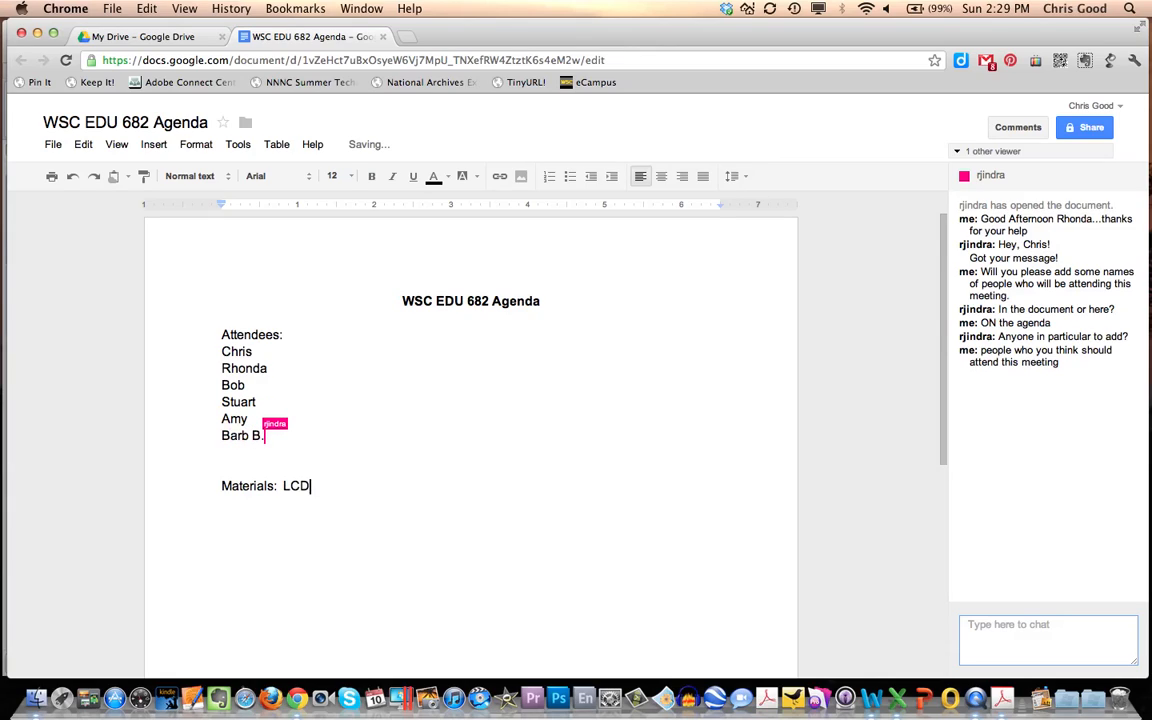
pyautogui.write(' projector, ')
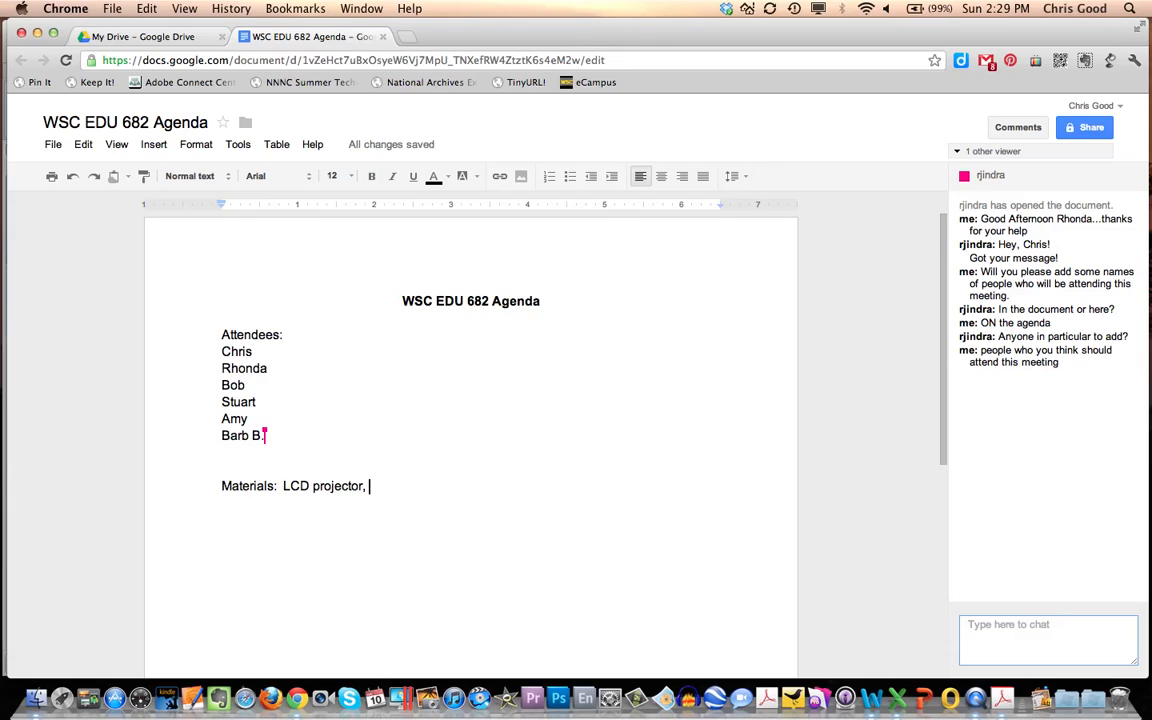
pyautogui.write('compute')
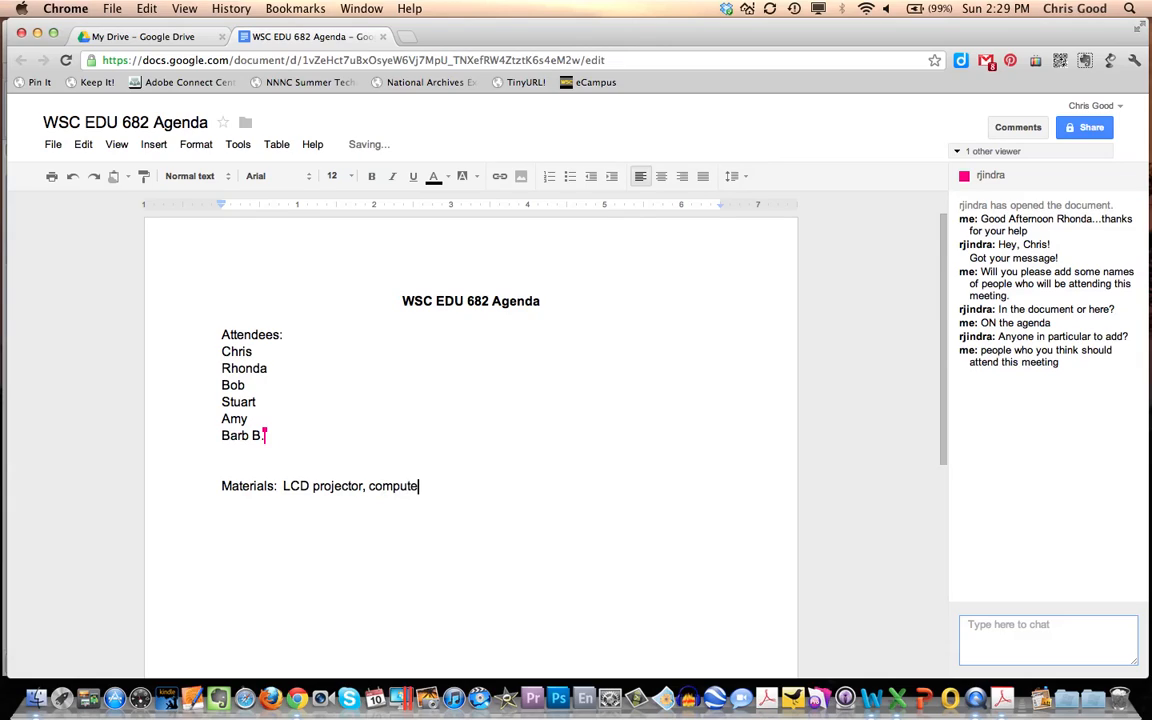
pyautogui.write('r, ')
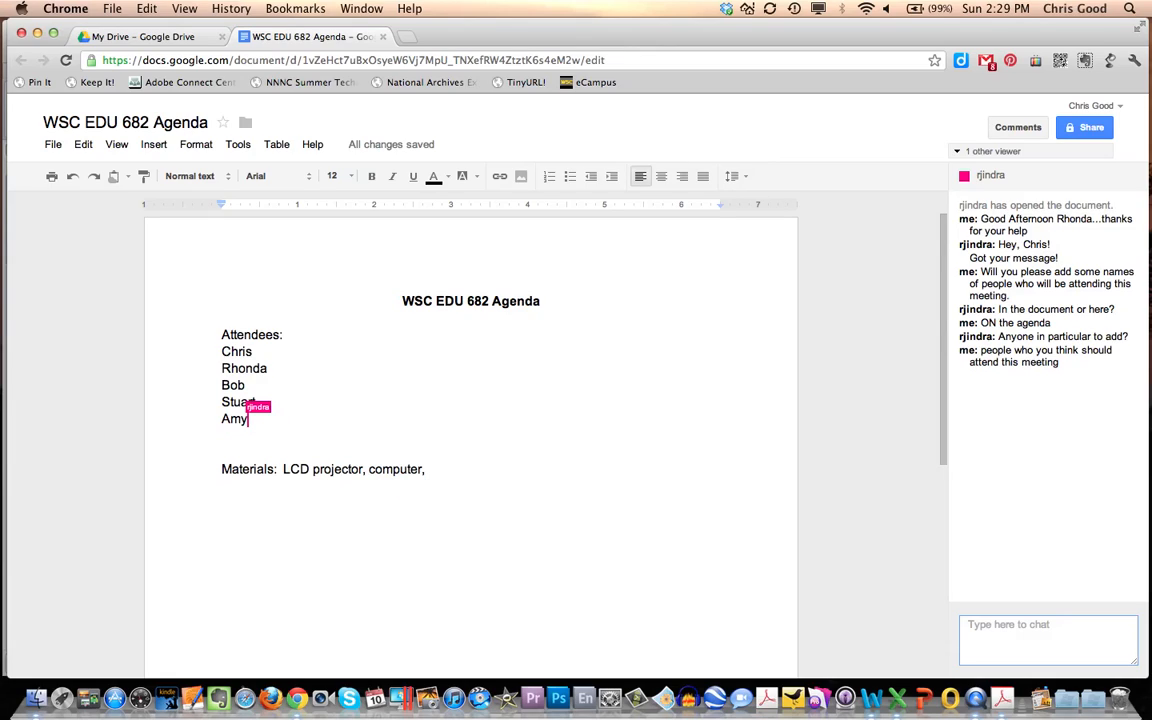
pyautogui.write('a')
pyautogui.press('BackSpace')
pyautogui.write('Pow')
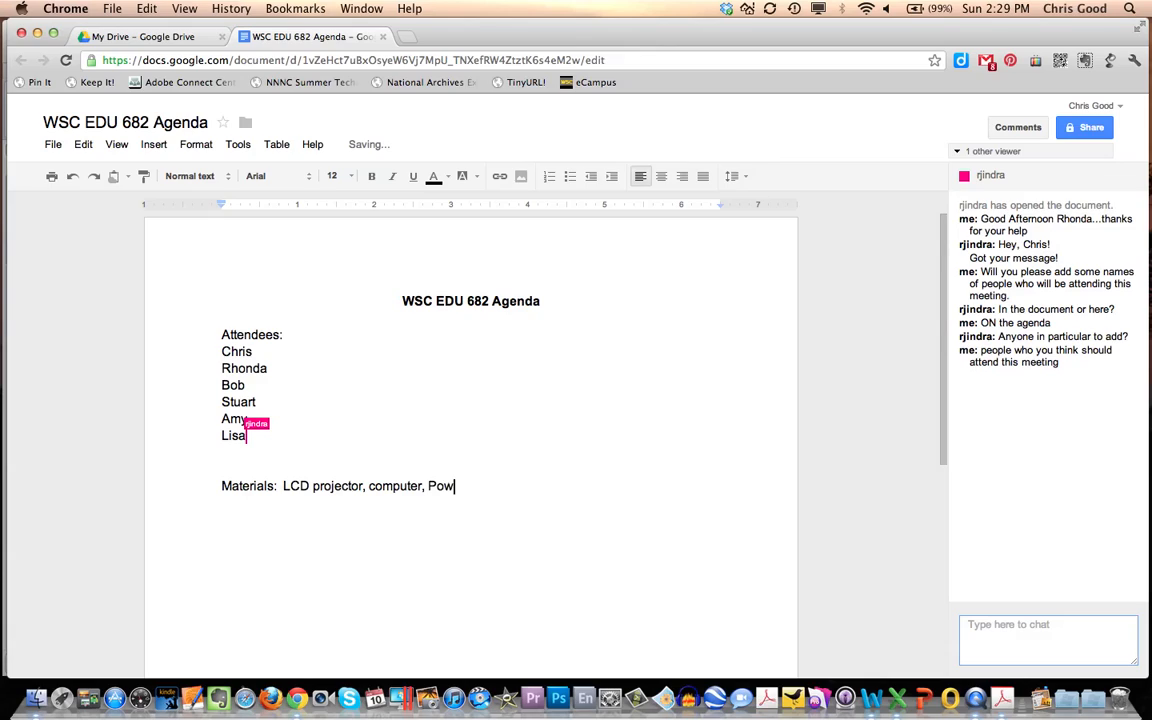
pyautogui.write('erPoint')
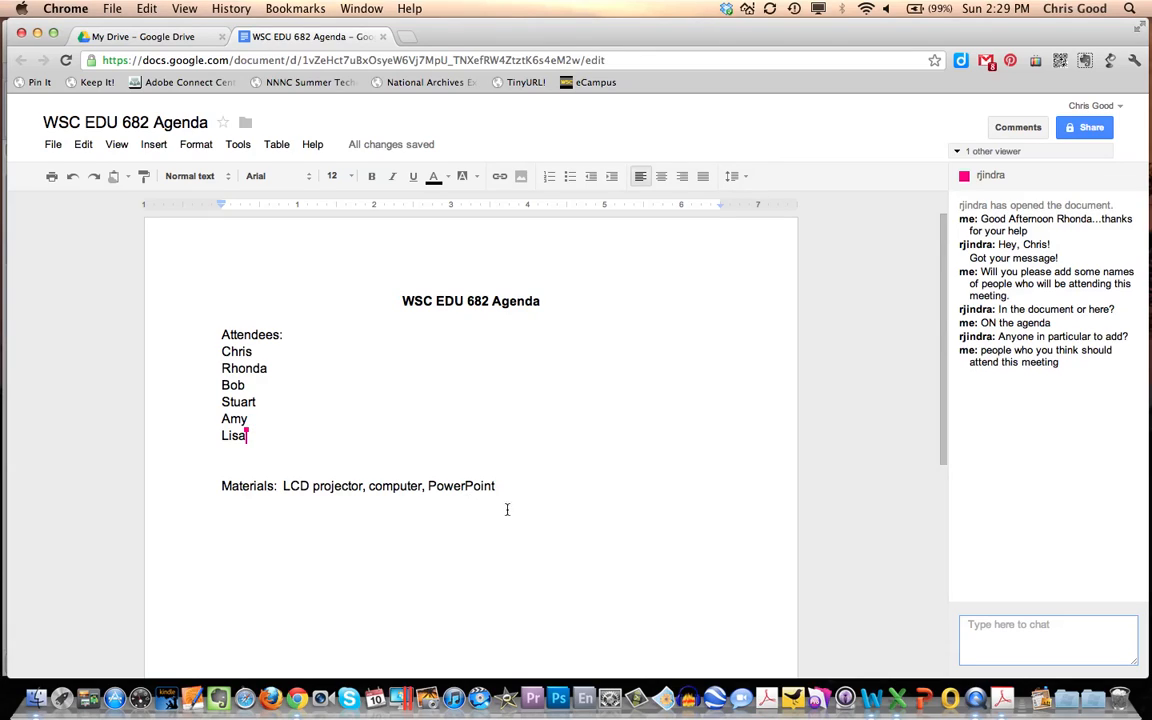
# - Ask the collaborator "other materials?" in the document chat
pyautogui.click(1012, 628)
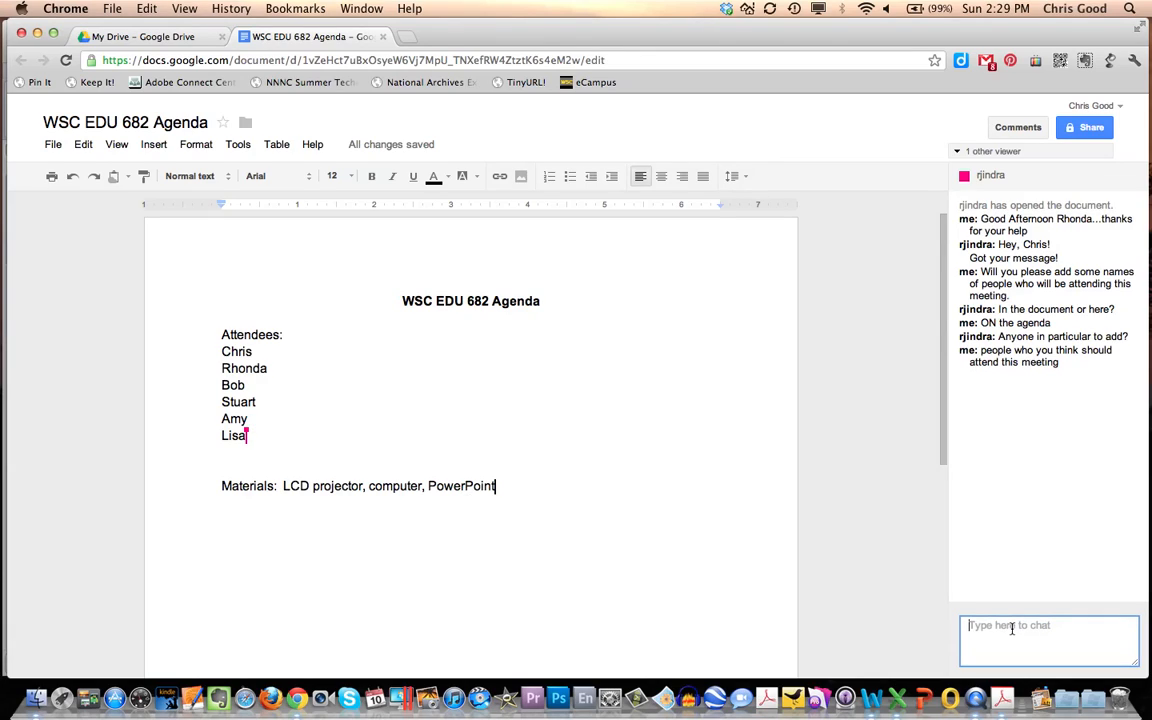
pyautogui.write('other materials?')
pyautogui.press('Return')
# - Add the comment "Need to publish last meeting's minutes" to the first name under Attendees
pyautogui.moveTo(221, 352); pyautogui.dragTo(256, 349)
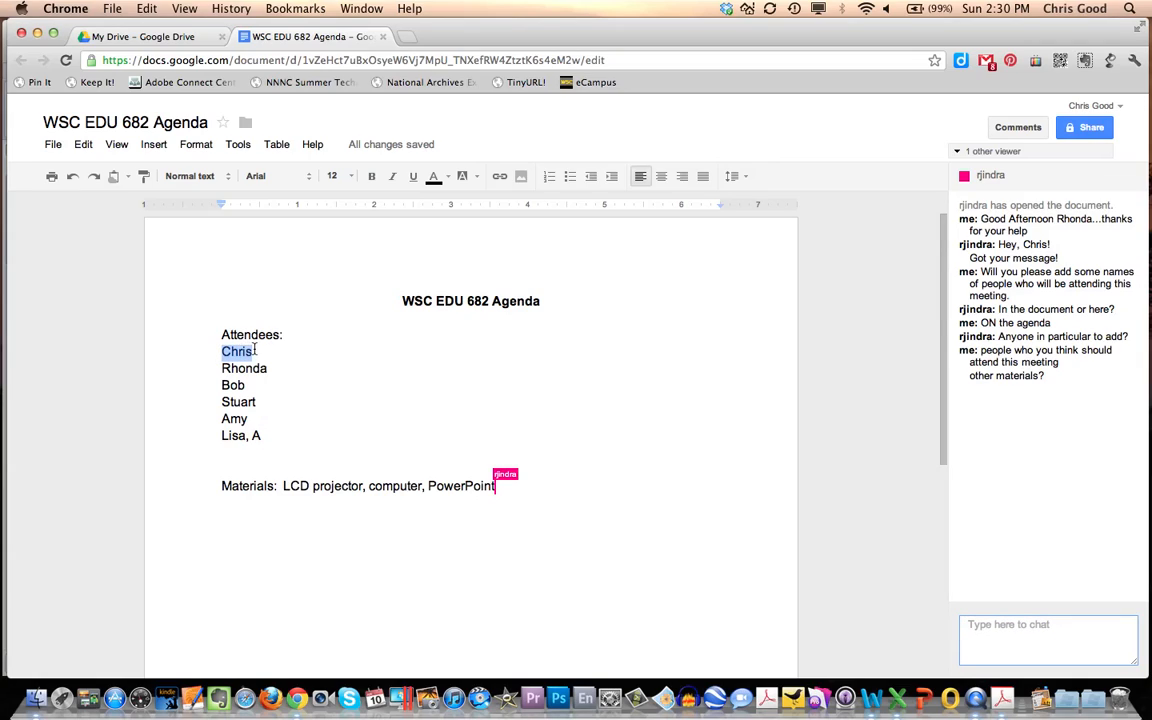
pyautogui.click(154, 145)
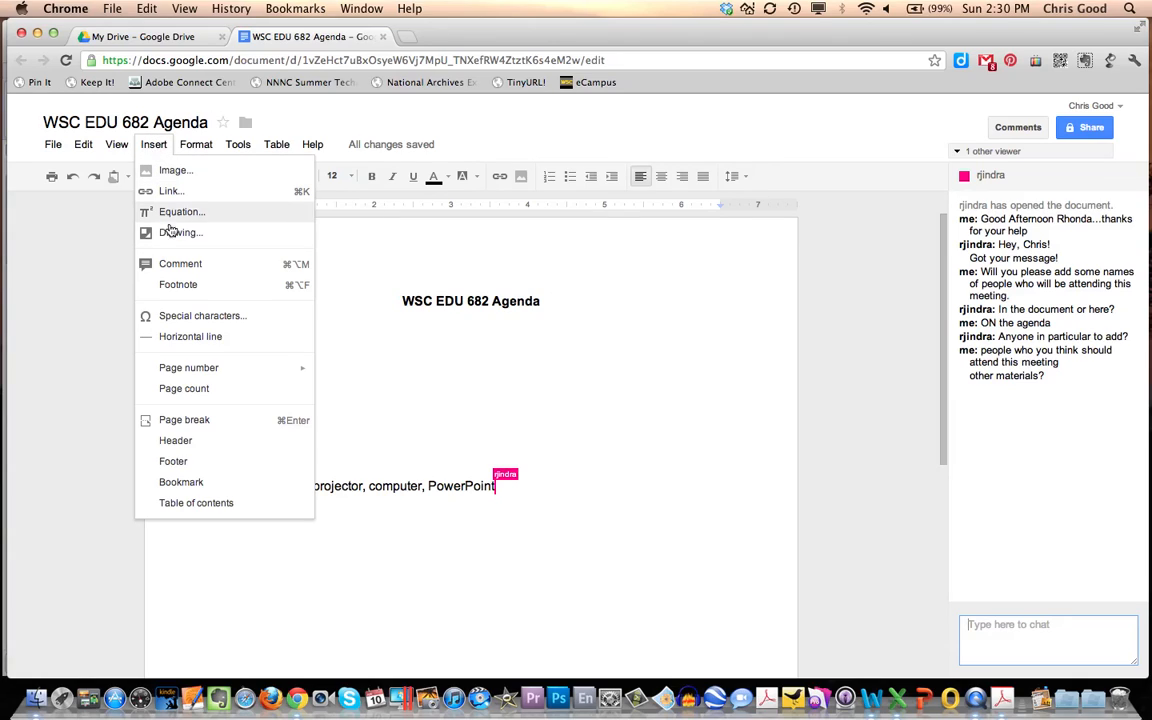
pyautogui.click(178, 264)
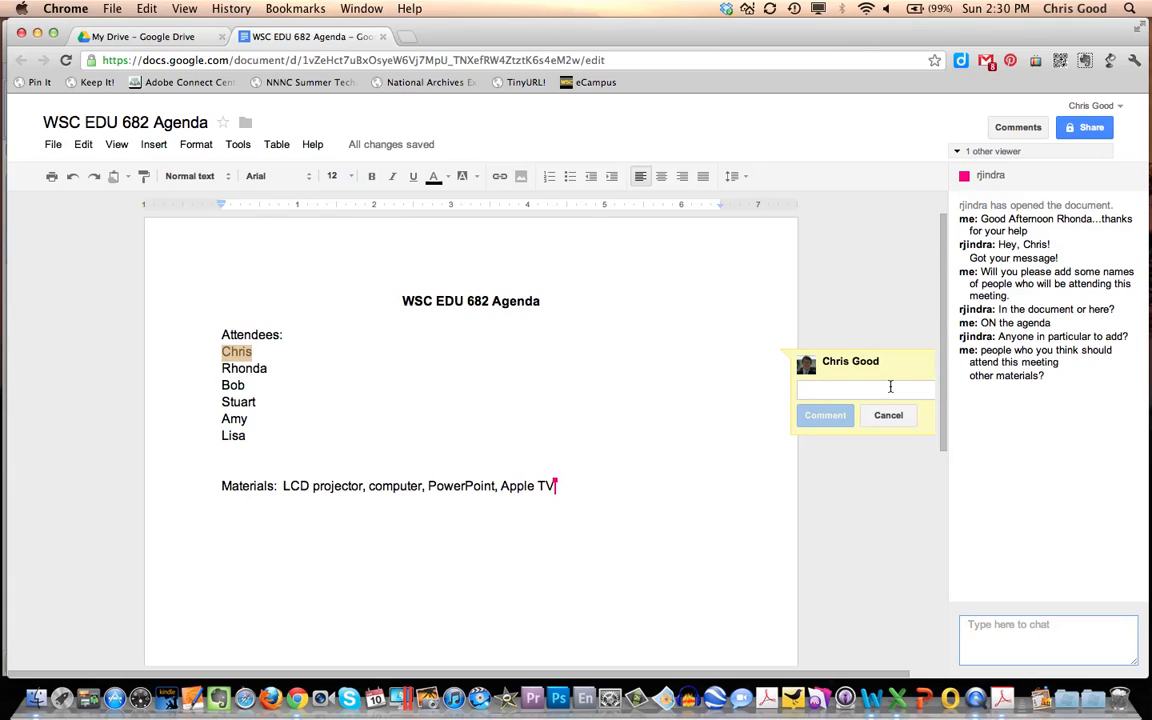
pyautogui.write('Need to ')
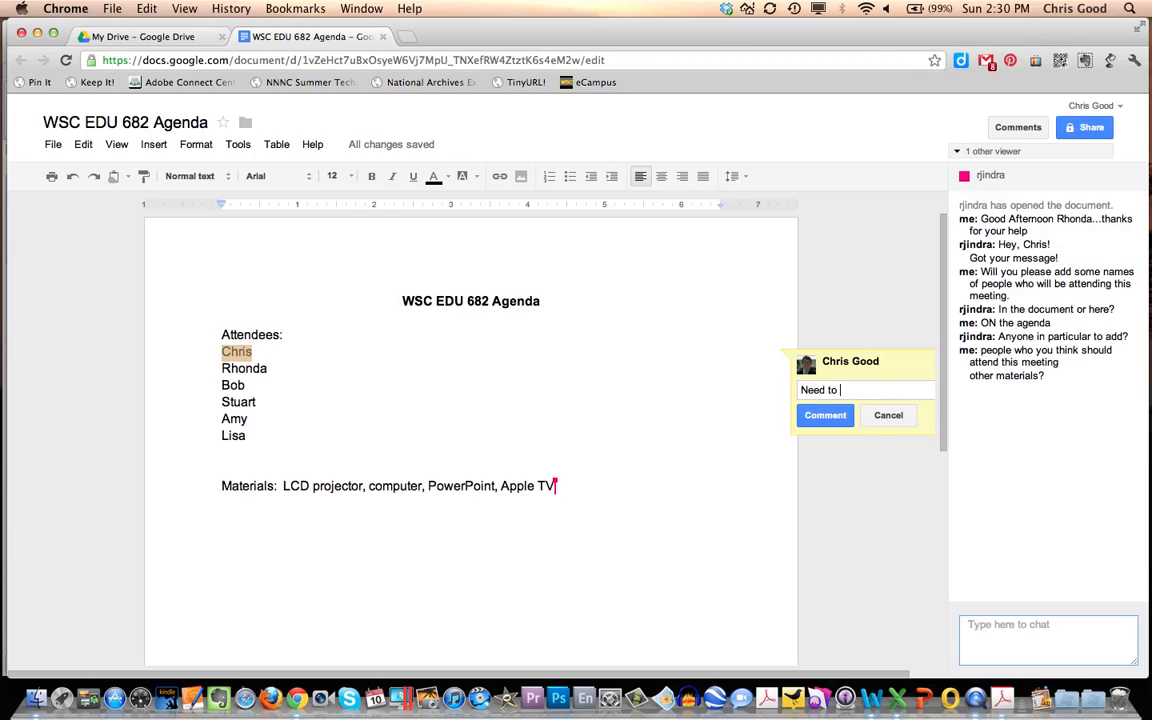
pyautogui.write("publish last meeting's minutes")
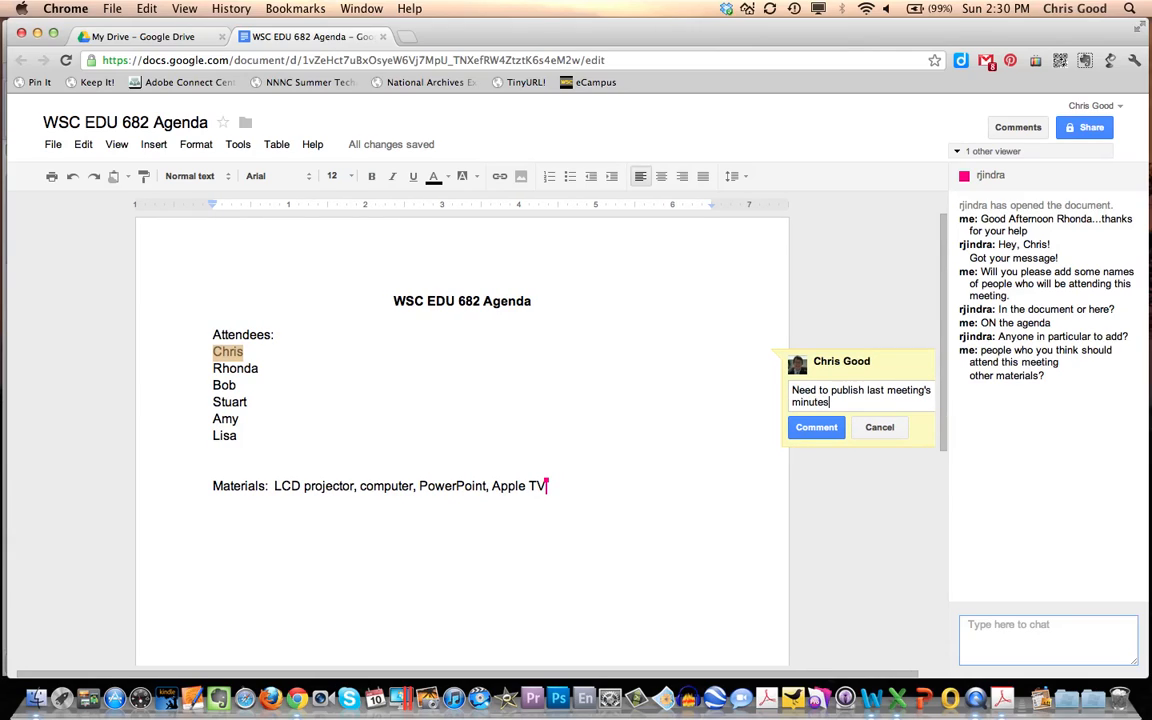
pyautogui.click(806, 430)
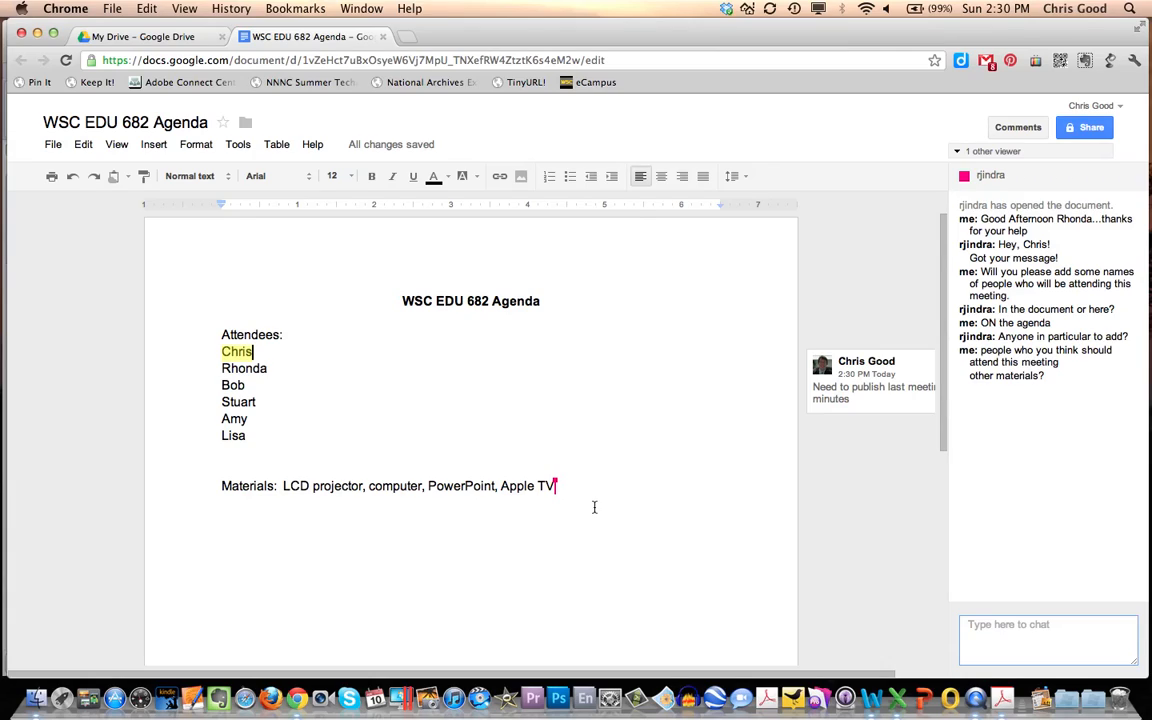
# - Send the chat message "insert a comment please" to the collaborator
pyautogui.click(966, 625)
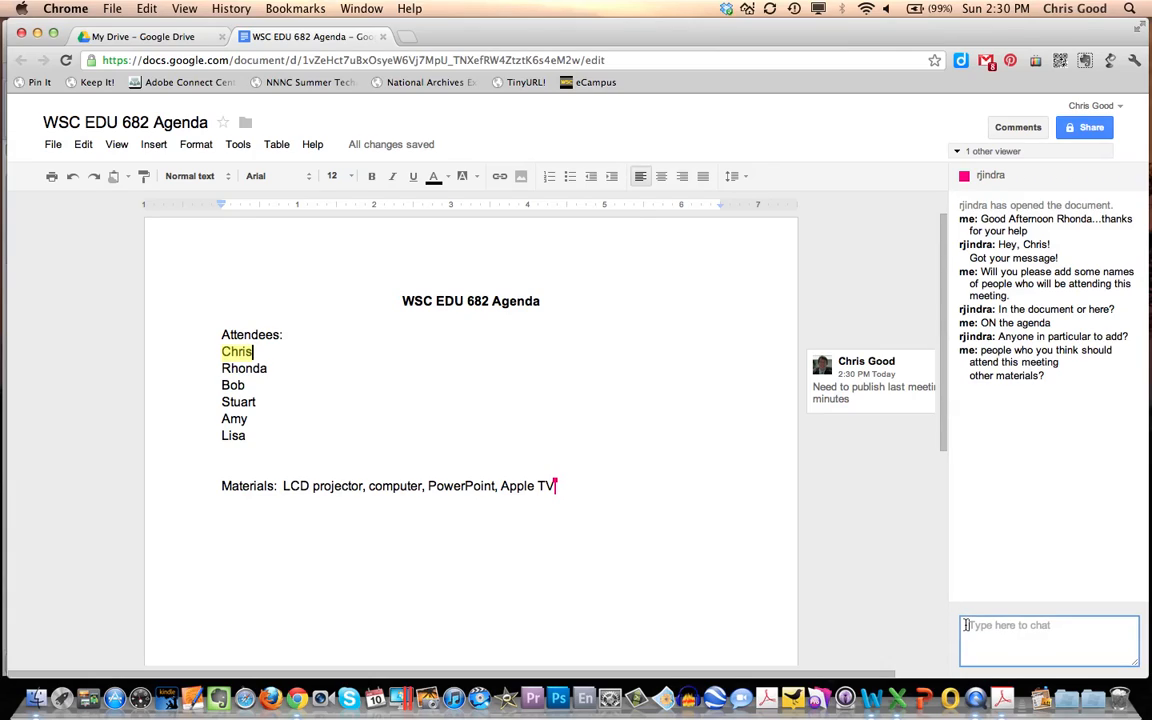
pyautogui.write('insert a comment please')
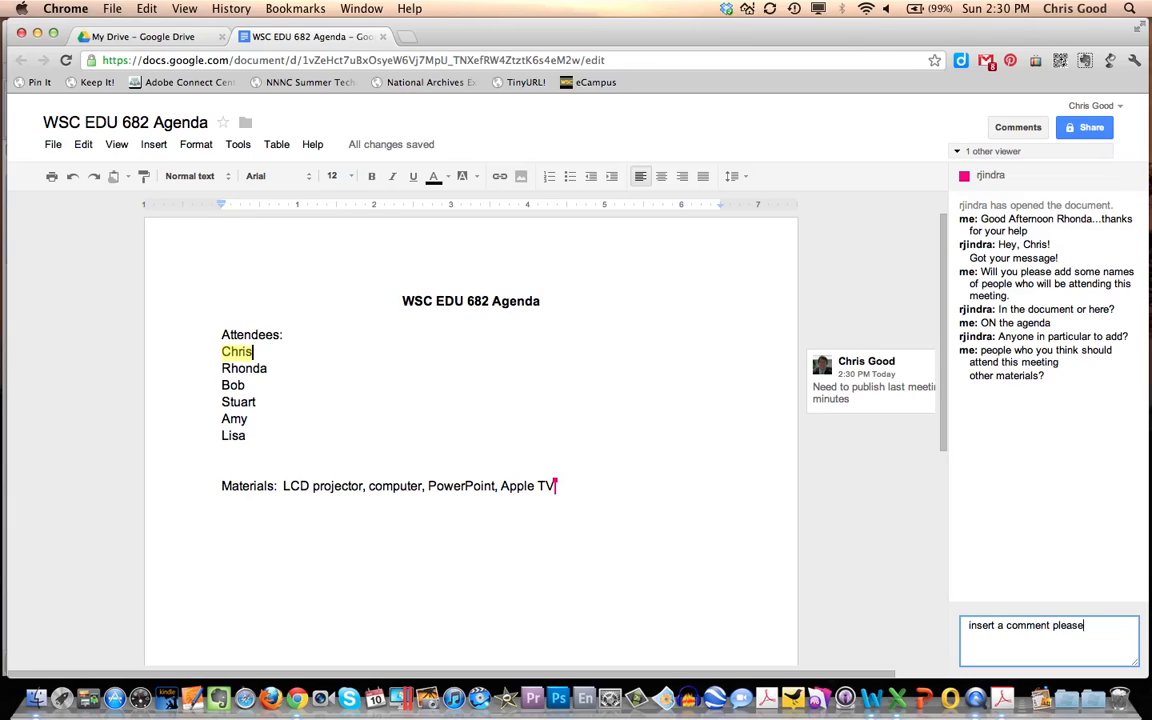
pyautogui.press('Return')
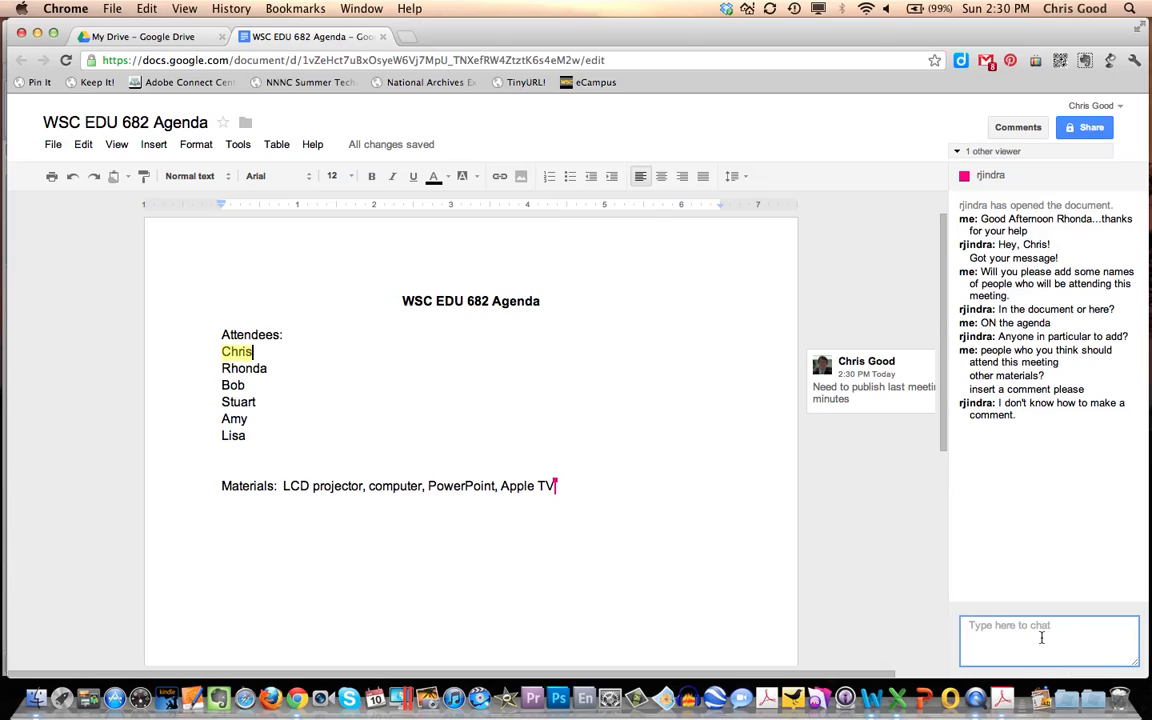
# - Explain commenting to the collaborator in the chat with "go to insert, choose new comment"
pyautogui.write('go to tin')
pyautogui.press('BackSpace')
pyautogui.press('BackSpace')
pyautogui.press('BackSpace')
pyautogui.write('insert, choose Inser')
pyautogui.press('BackSpace')
pyautogui.press('BackSpace')
pyautogui.press('BackSpace')
pyautogui.press('BackSpace')
pyautogui.press('BackSpace')
pyautogui.write('new comment')
pyautogui.press('Return')
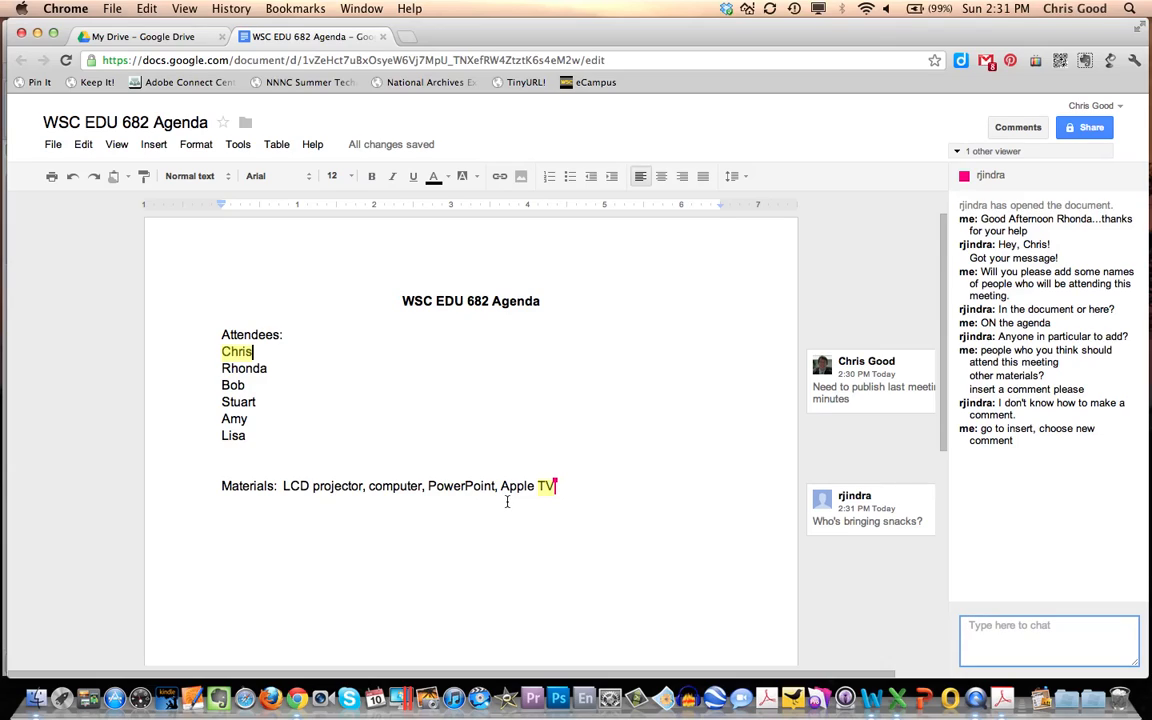
# - Reply "You are" to the collaborator's comment asking who is bringing snacks
pyautogui.click(858, 536)
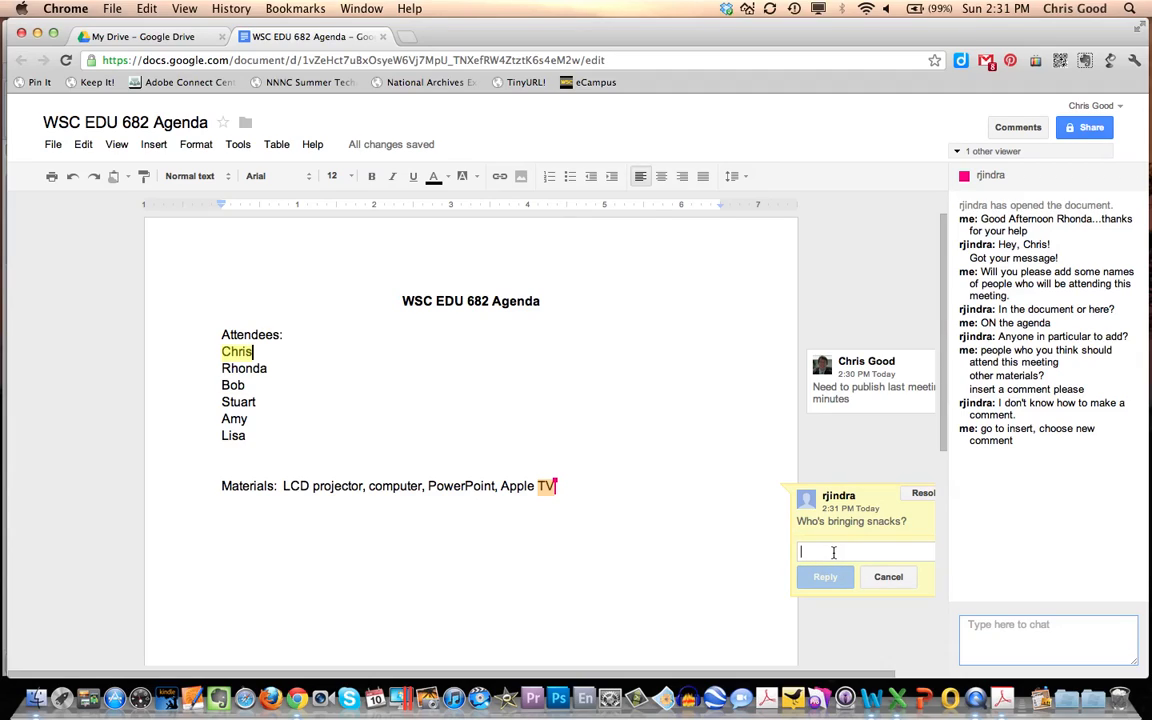
pyautogui.write('You are')
pyautogui.click(828, 573)
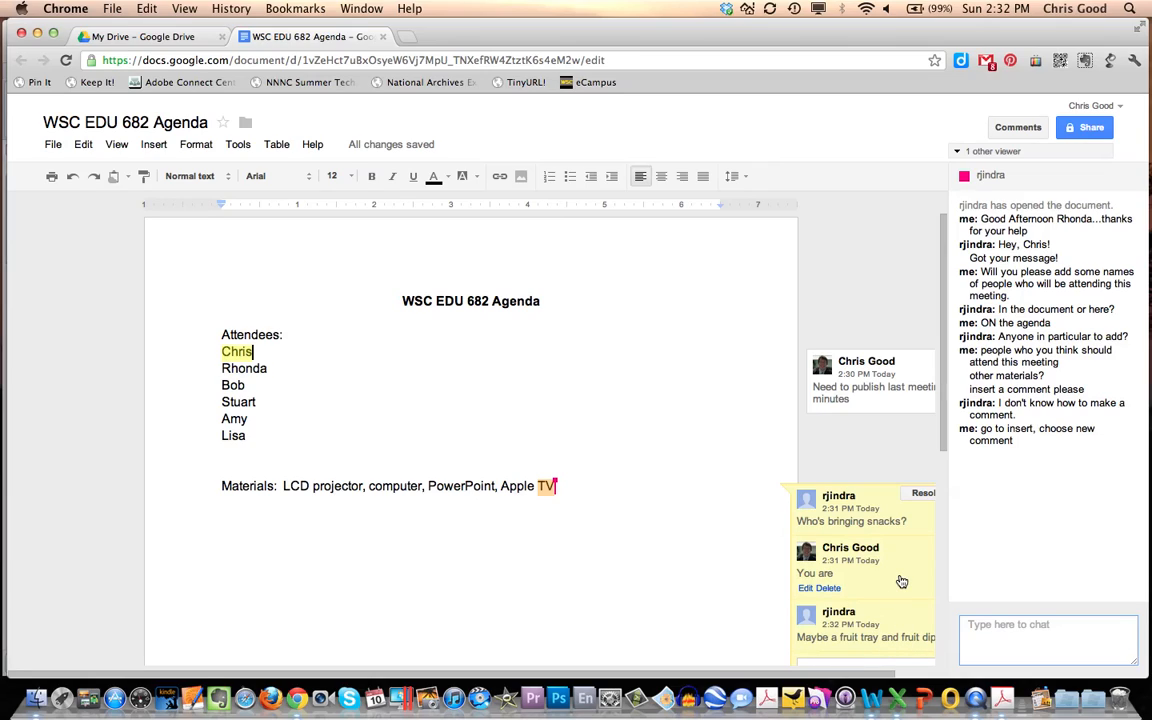
# - Mark the snacks comment discussion on the Materials line as resolved
pyautogui.click(923, 497)
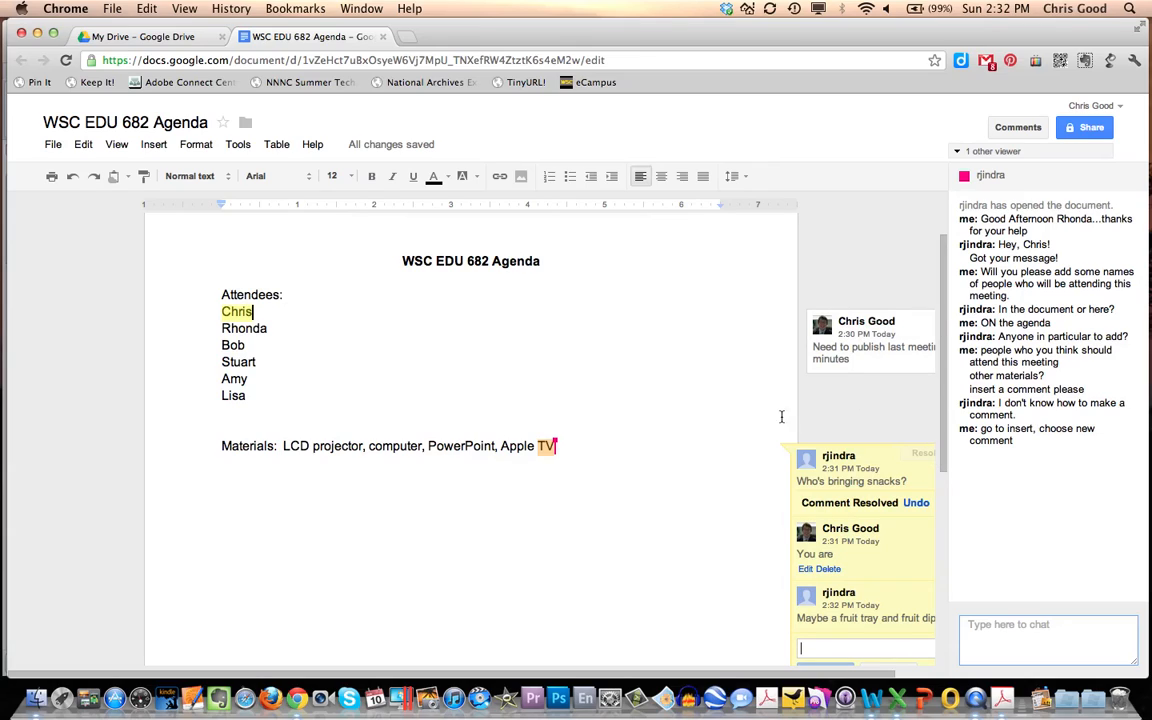
pyautogui.scroll(-3, 732, 440)
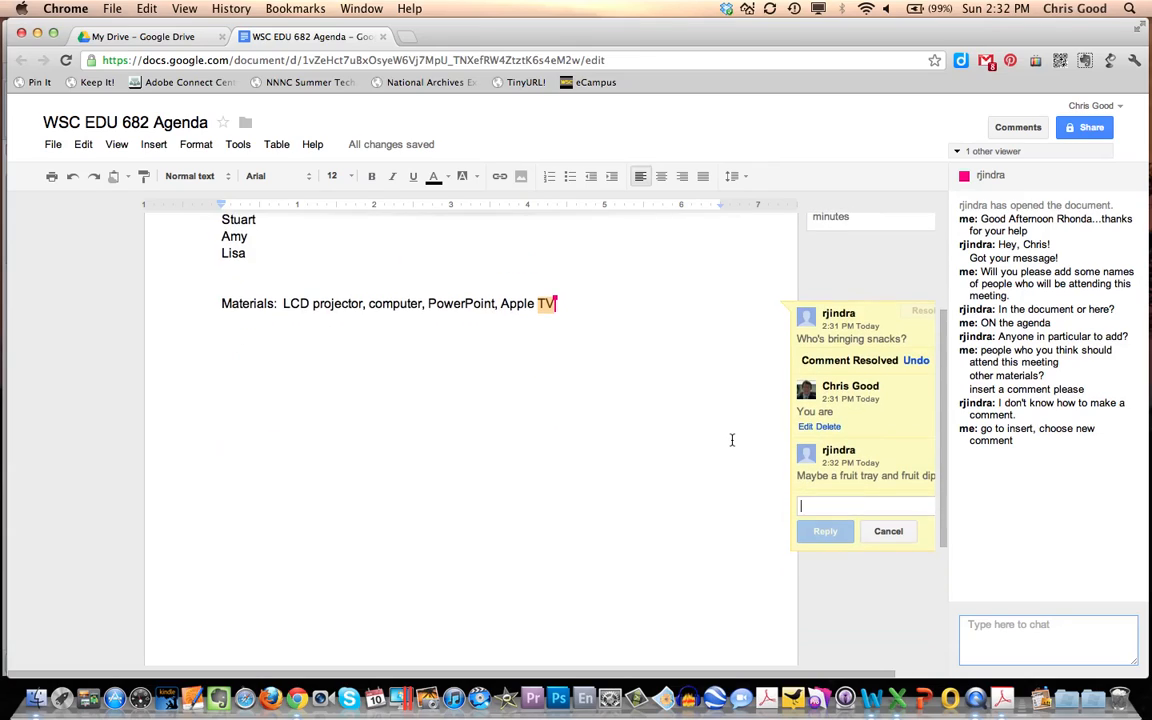
pyautogui.click(825, 532)
pyautogui.scroll(4, 830, 480)
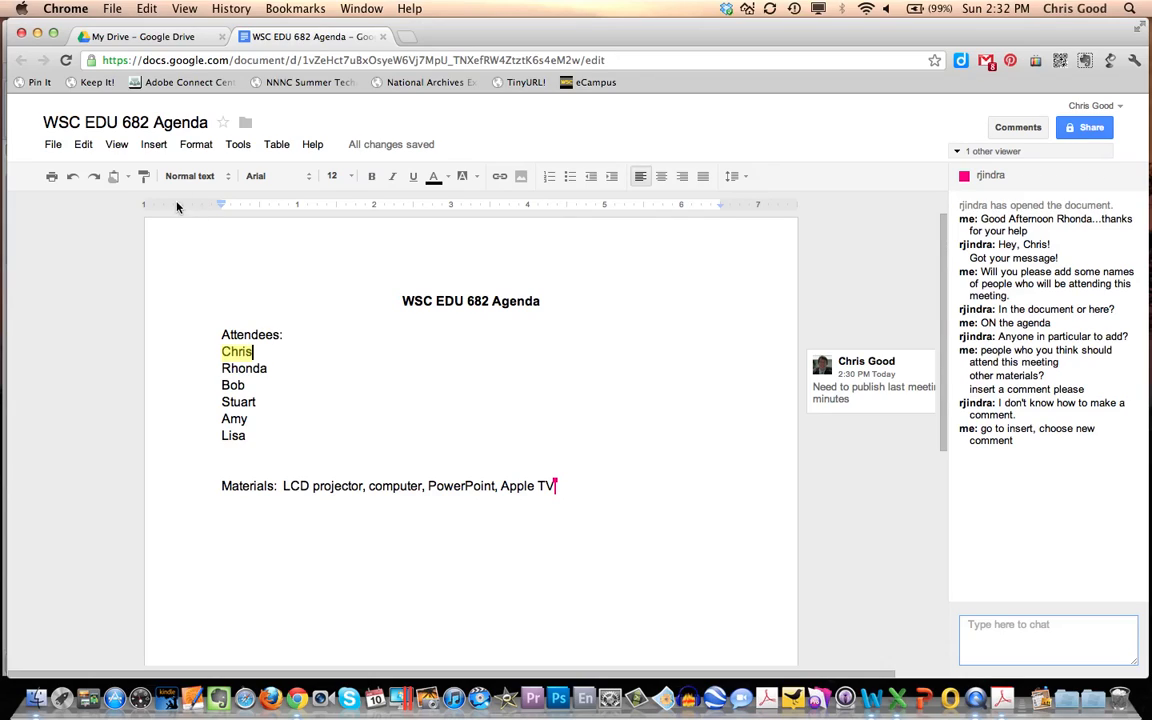
# - Examine the 2:25, 2:30 and 2:31 PM versions in the revision history to see each editor's changes, and return to the document
pyautogui.click(54, 146)
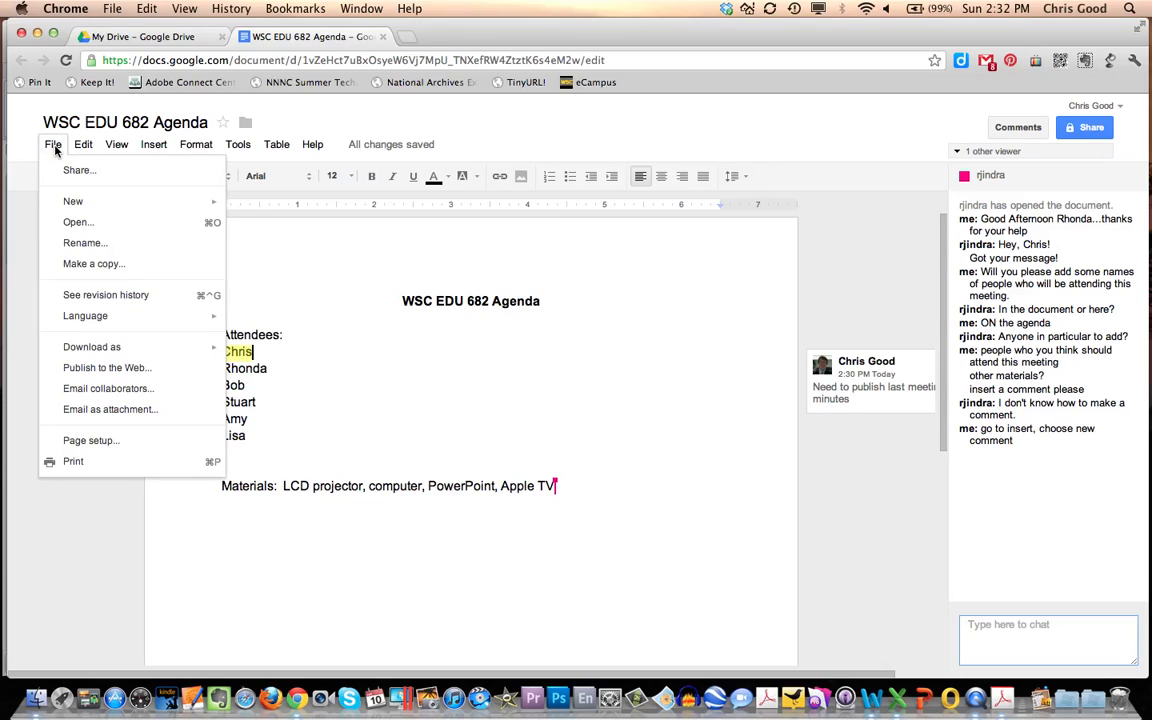
pyautogui.click(90, 297)
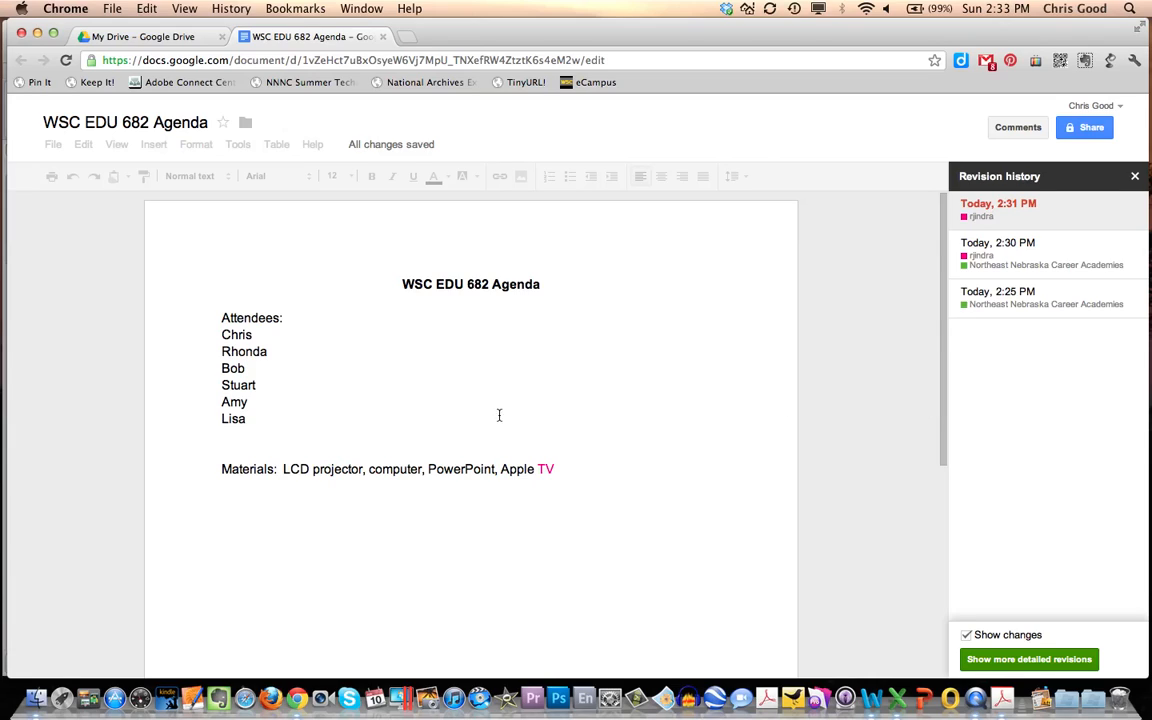
pyautogui.click(1005, 312)
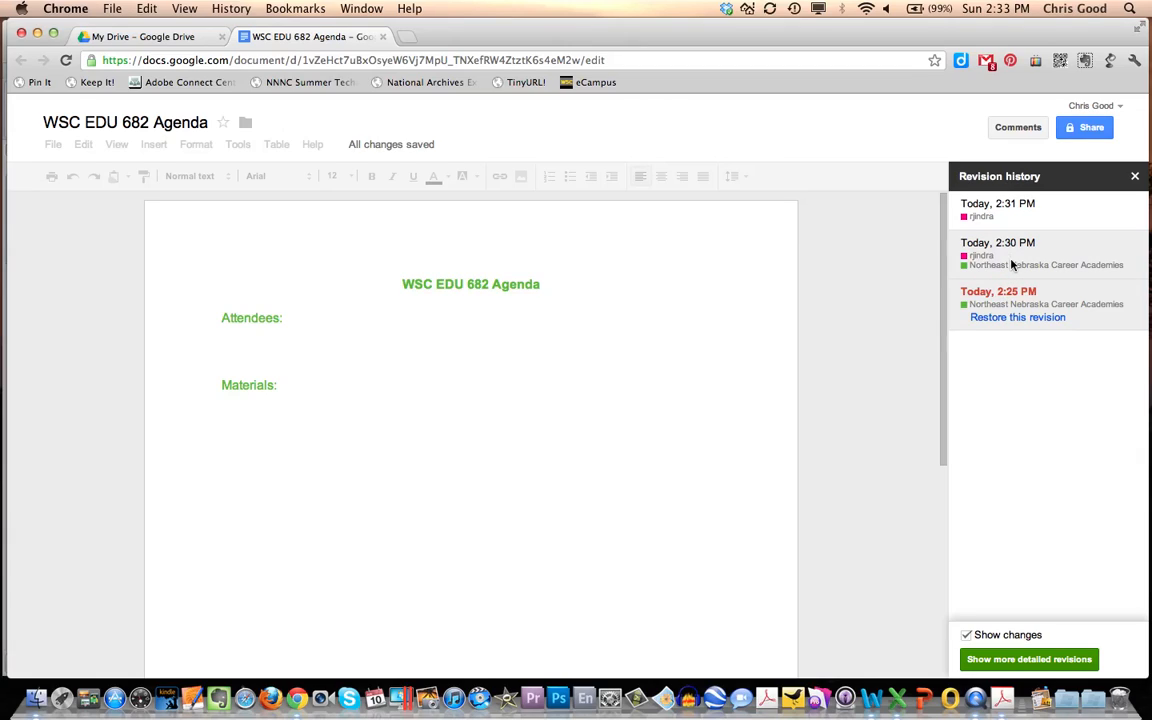
pyautogui.click(1011, 255)
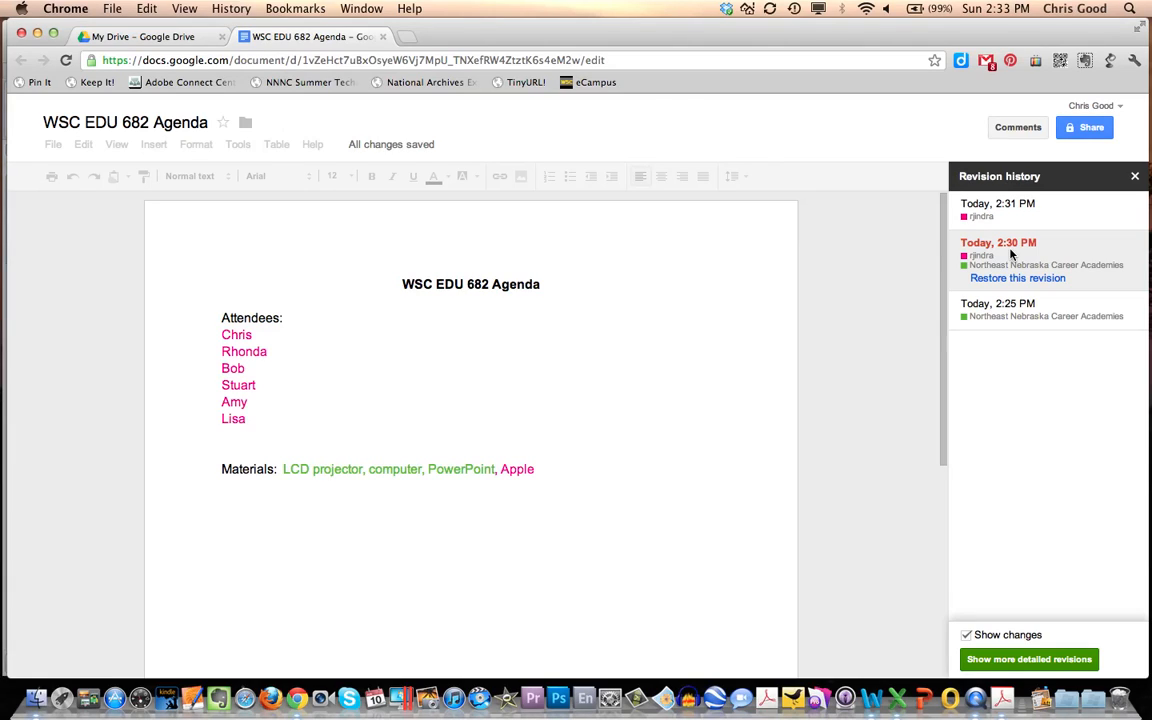
pyautogui.click(1002, 212)
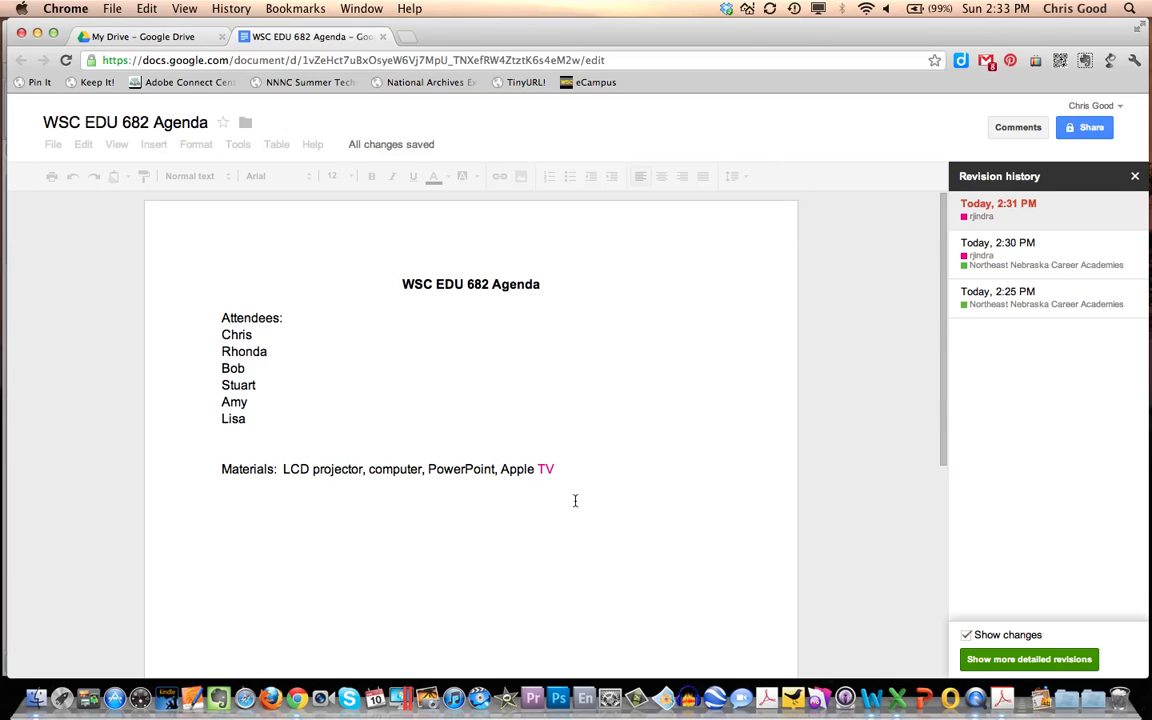
pyautogui.click(1009, 258)
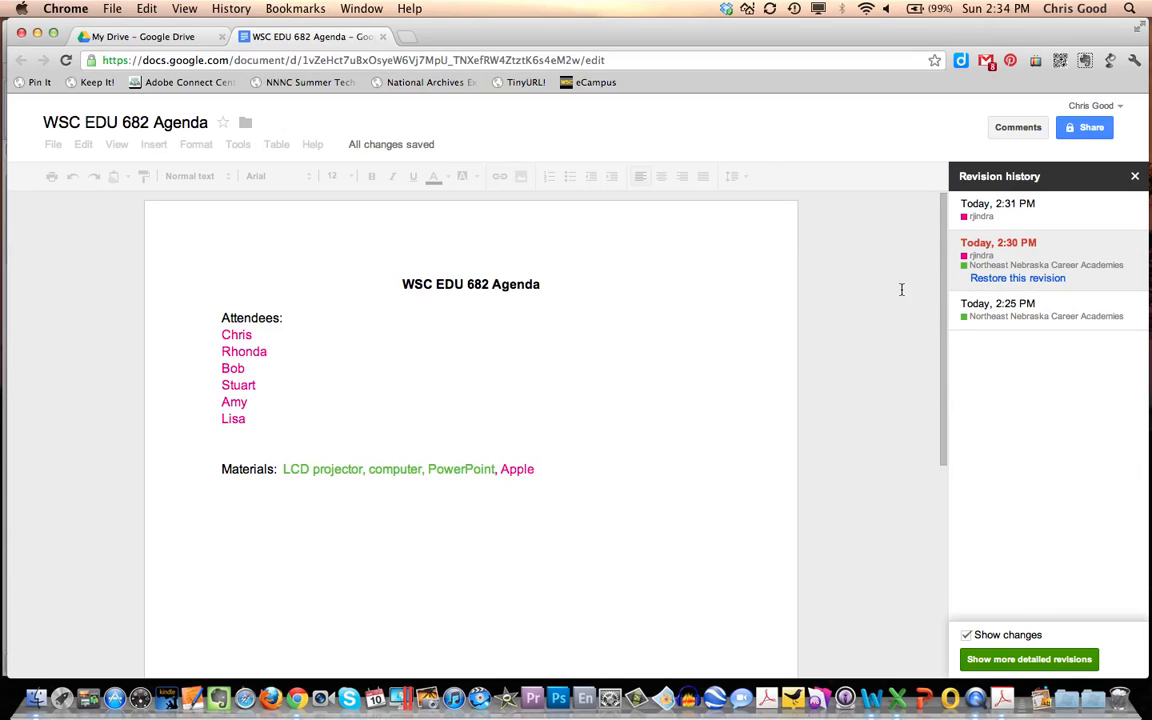
pyautogui.click(1134, 177)
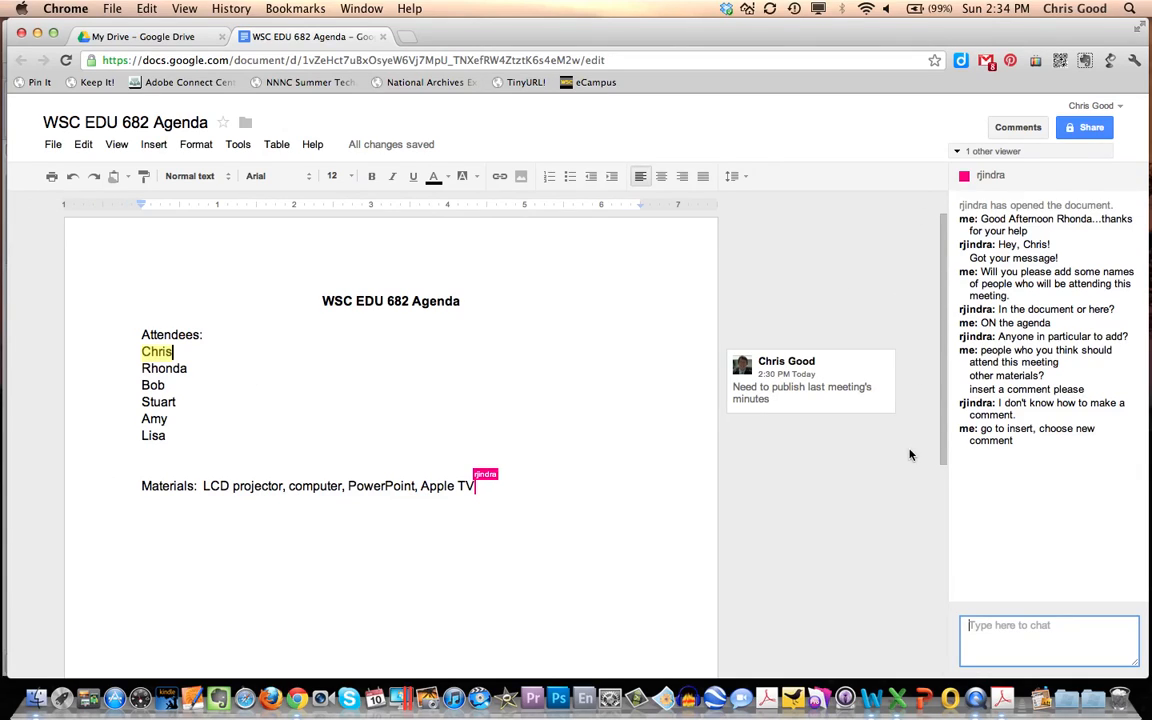
# - Thank the colleague by first name "for your help" in the chat and sign off with "ttyl"
pyautogui.write('Thanks ')
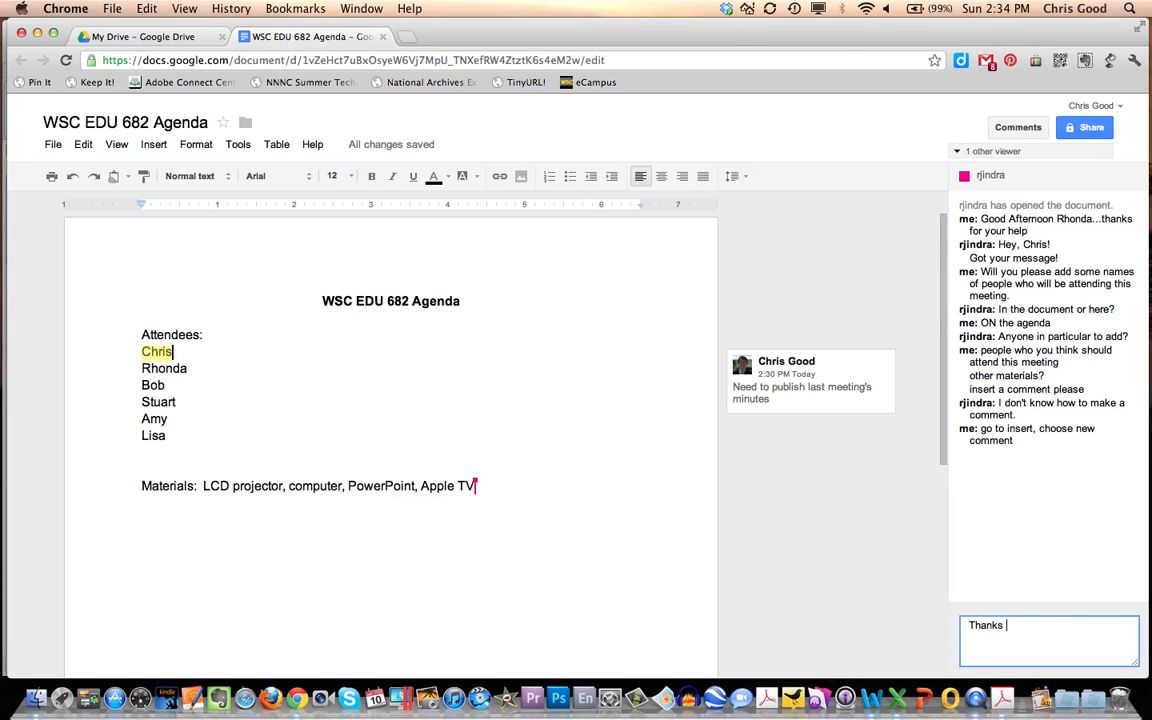
pyautogui.write('Rhonda for your help')
pyautogui.press('Return')
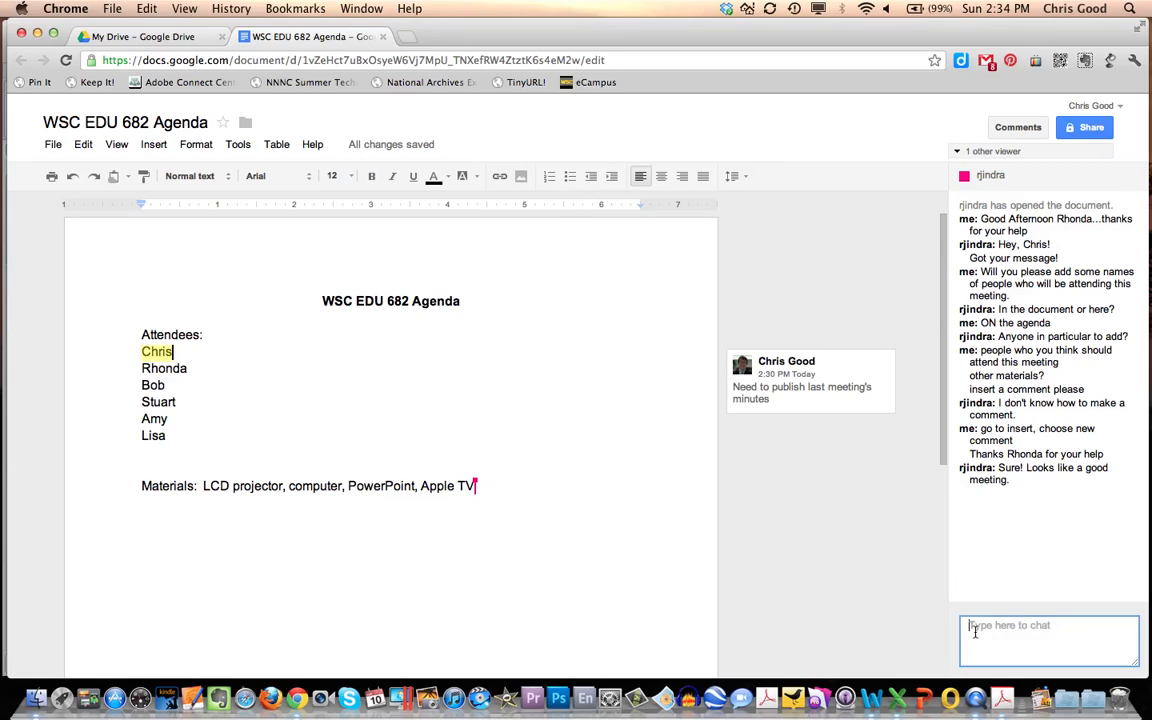
pyautogui.write('ttyl')
pyautogui.press('Return')
# - Close the agenda document, search Google Drive for "WSC" and reopen "WSC EDU 682 Agenda"
pyautogui.click(384, 37)
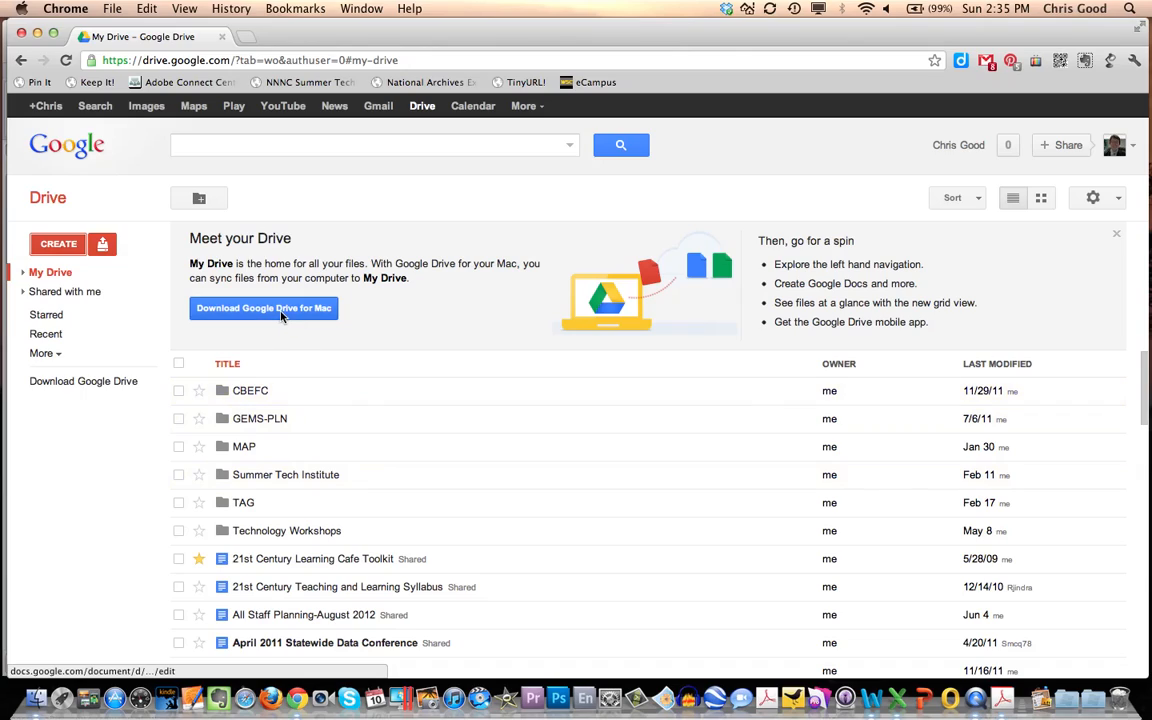
pyautogui.click(226, 148)
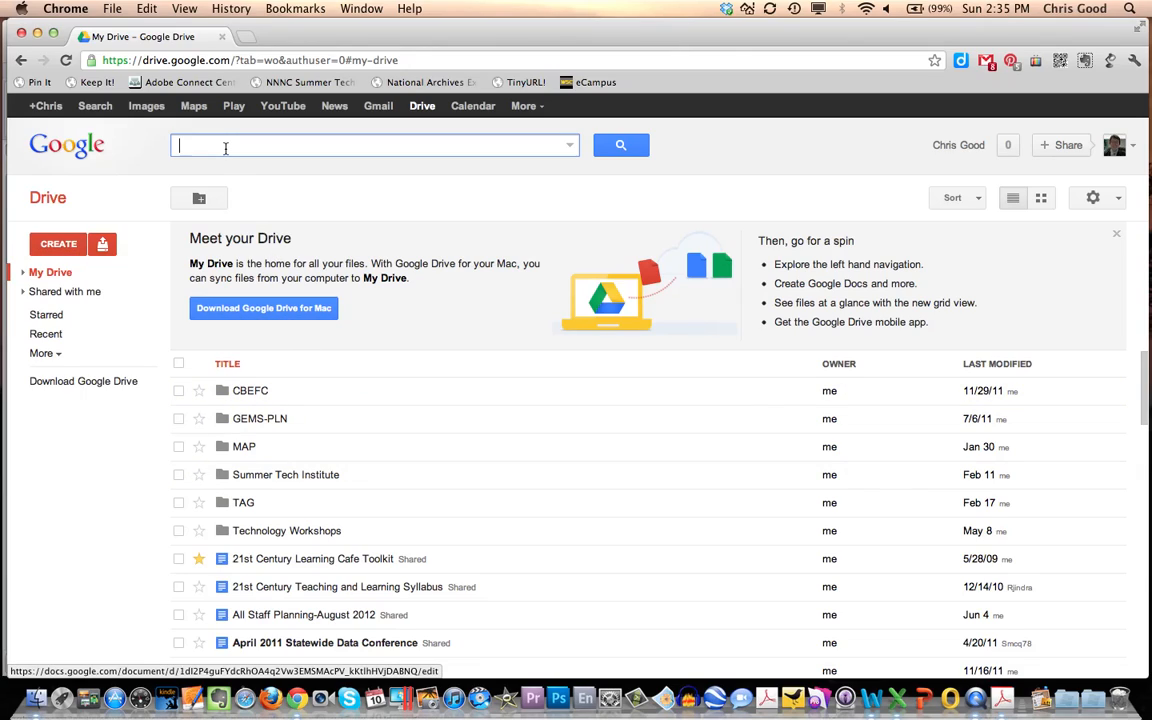
pyautogui.write('WSC')
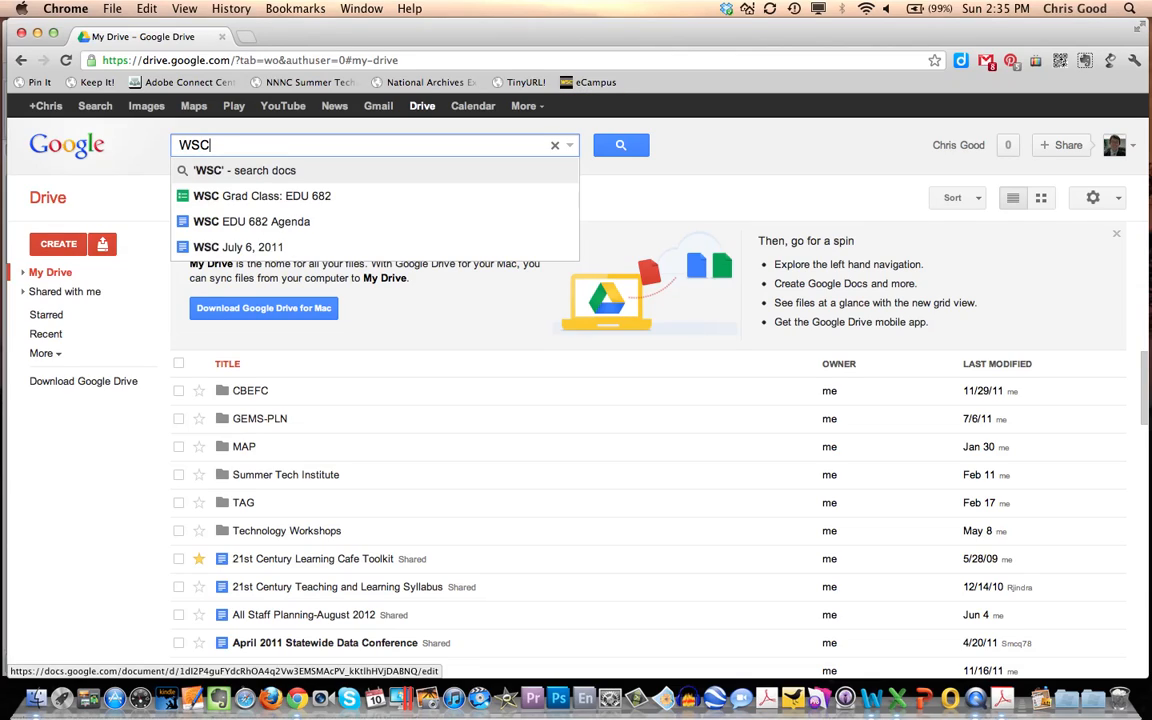
pyautogui.click(228, 224)
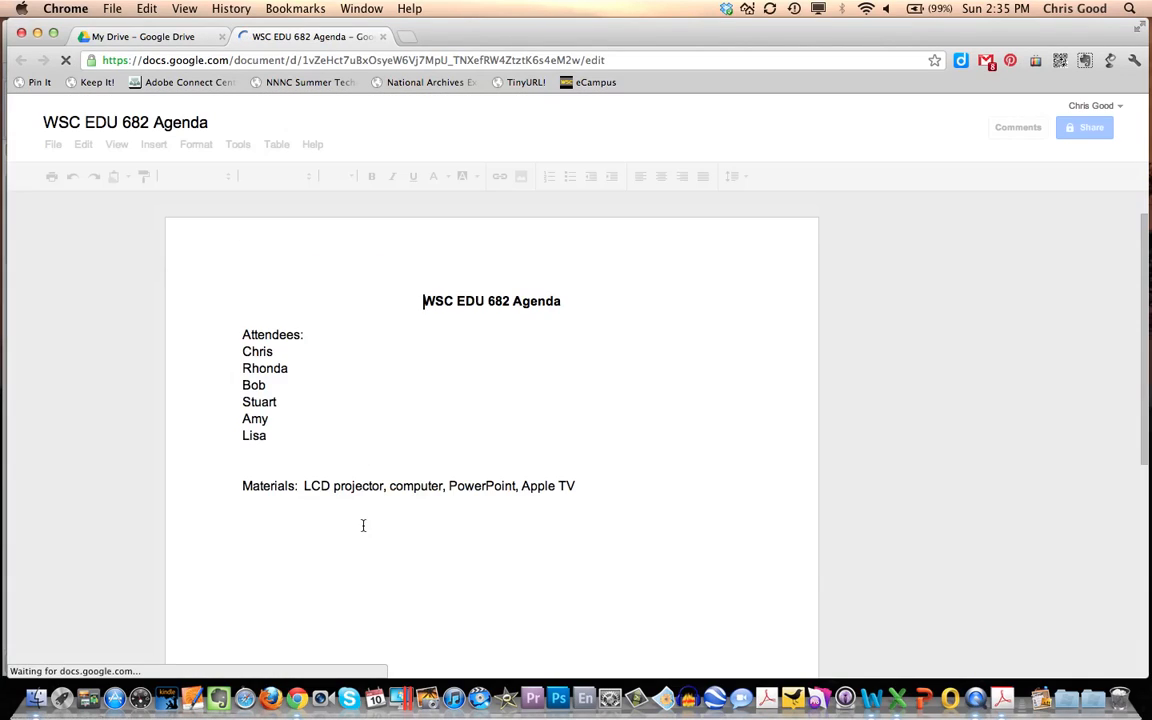